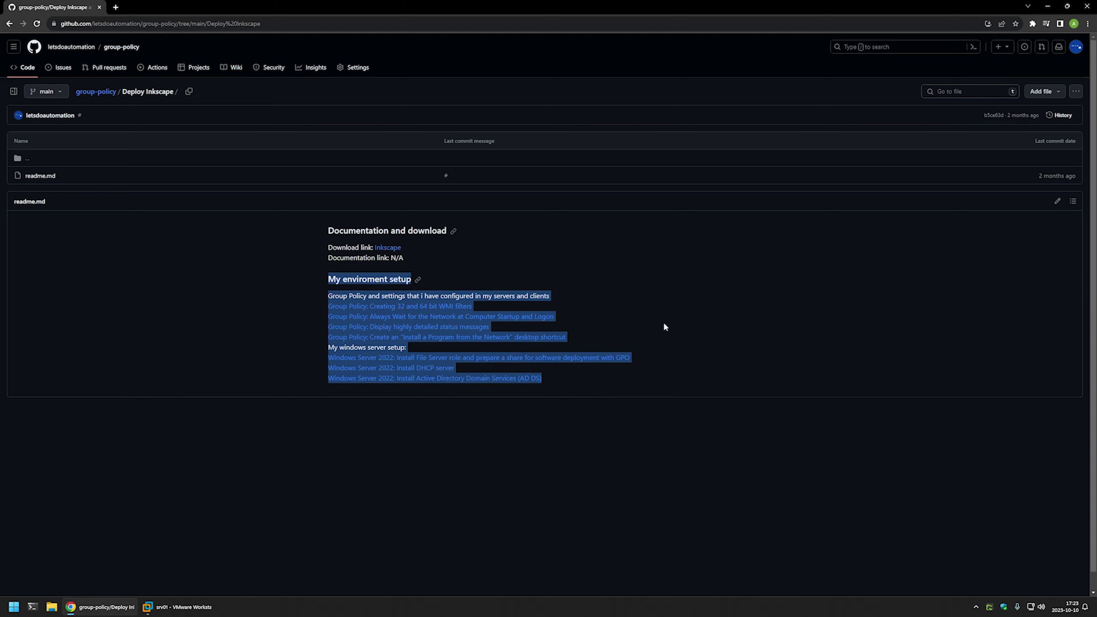
{"action": "left_click", "coordinate": [663, 322]}
{"action": "left_click_drag", "start_coordinate": [564, 379], "coordinate": [332, 342]}
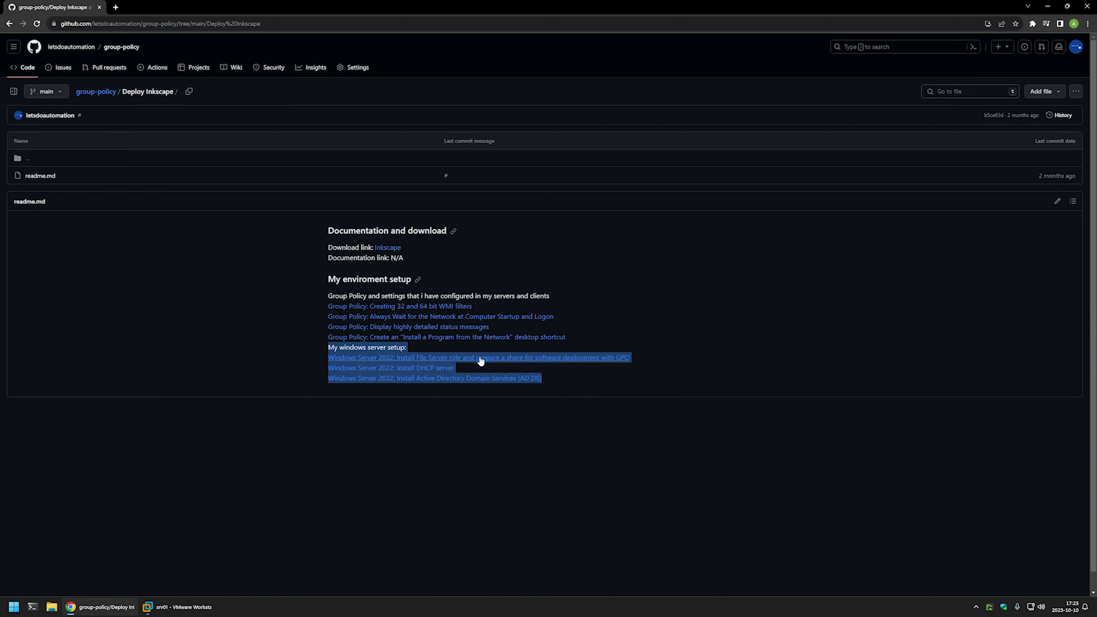
{"action": "left_click", "coordinate": [603, 342]}
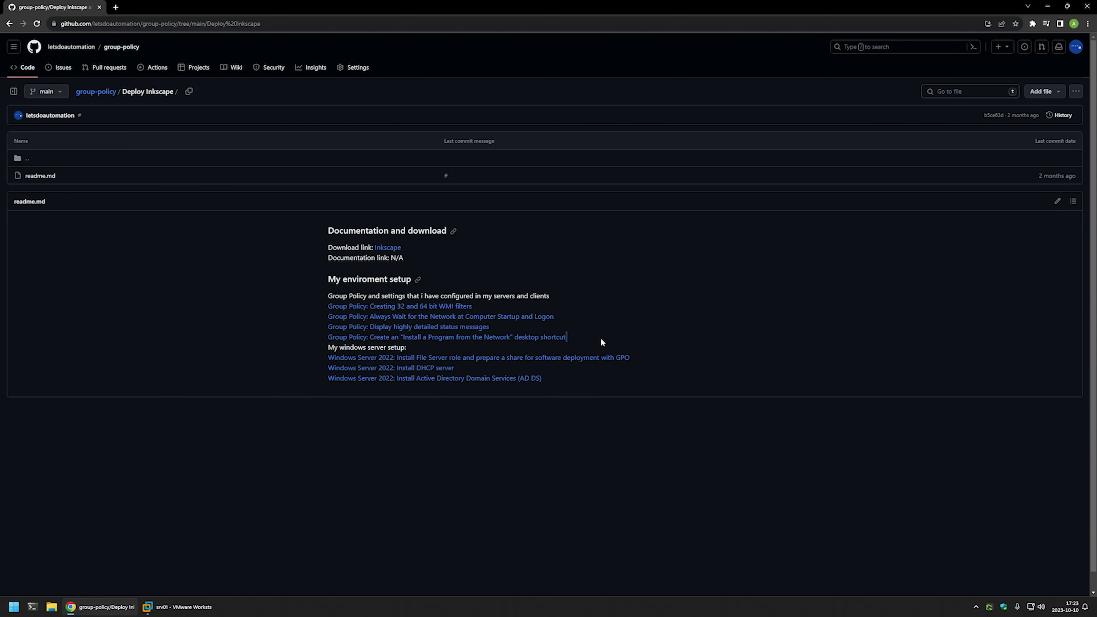
{"action": "left_click_drag", "start_coordinate": [602, 342], "coordinate": [328, 295]}
{"action": "left_click", "coordinate": [560, 297]}
- Go to the Inkscape website through the readme's download link and download the Inkscape 1.3 64-bit Windows MSI package
{"action": "middle_click", "coordinate": [380, 247]}
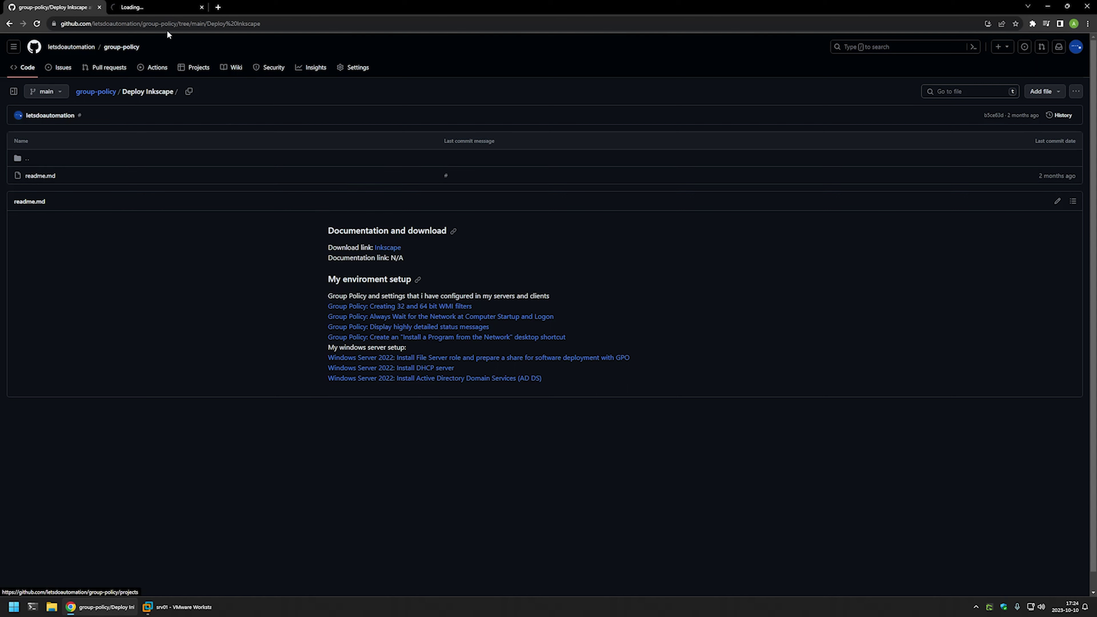
{"action": "left_click", "coordinate": [159, 7]}
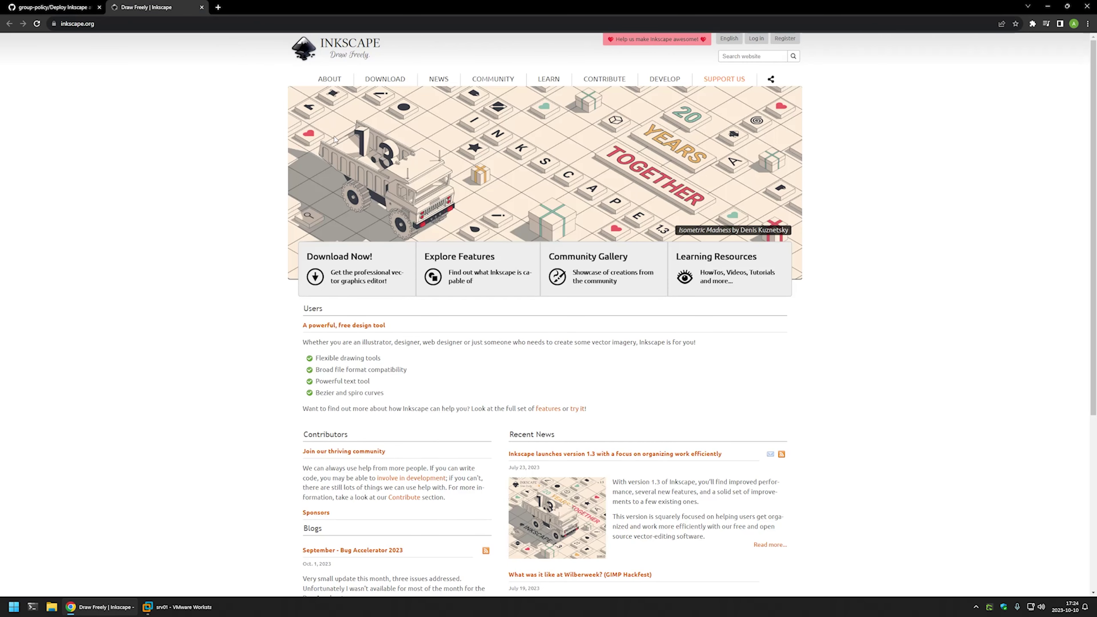
{"action": "left_click", "coordinate": [341, 260]}
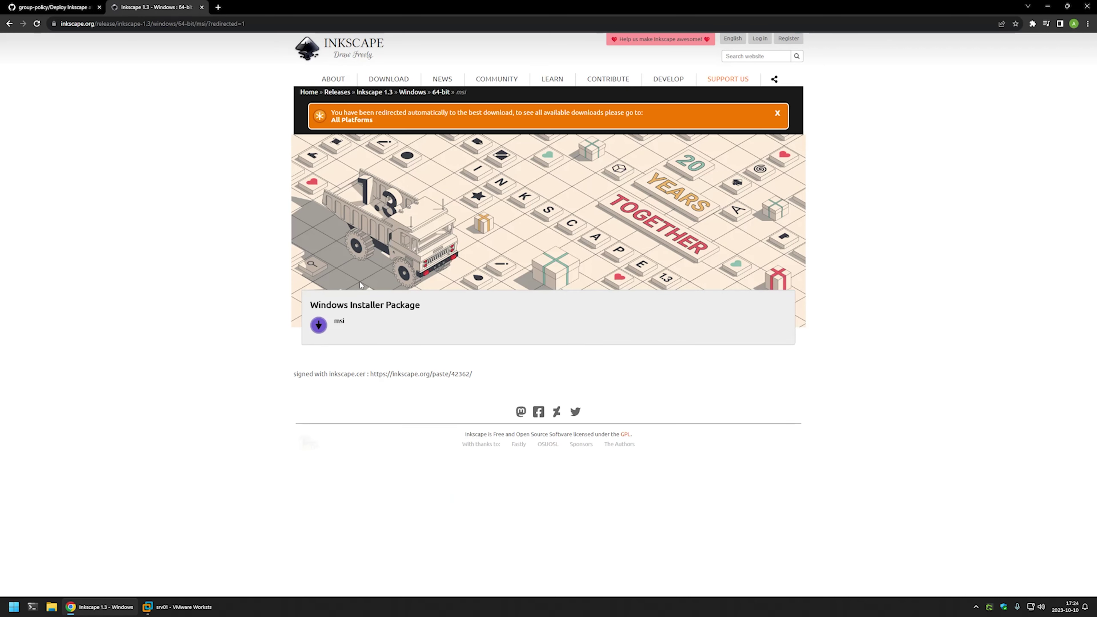
{"action": "left_click", "coordinate": [349, 319]}
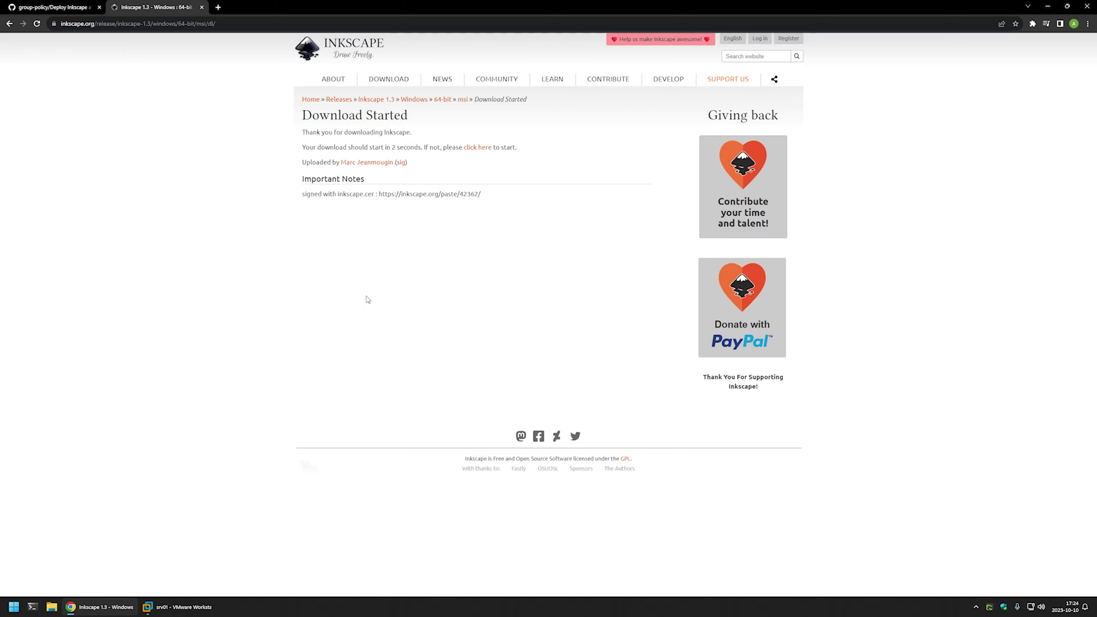
- Open the Downloads folder in File Explorer, refresh it and copy the downloaded Inkscape 1.3 MSI file
{"action": "right_click", "coordinate": [51, 606]}
{"action": "left_click", "coordinate": [39, 471]}
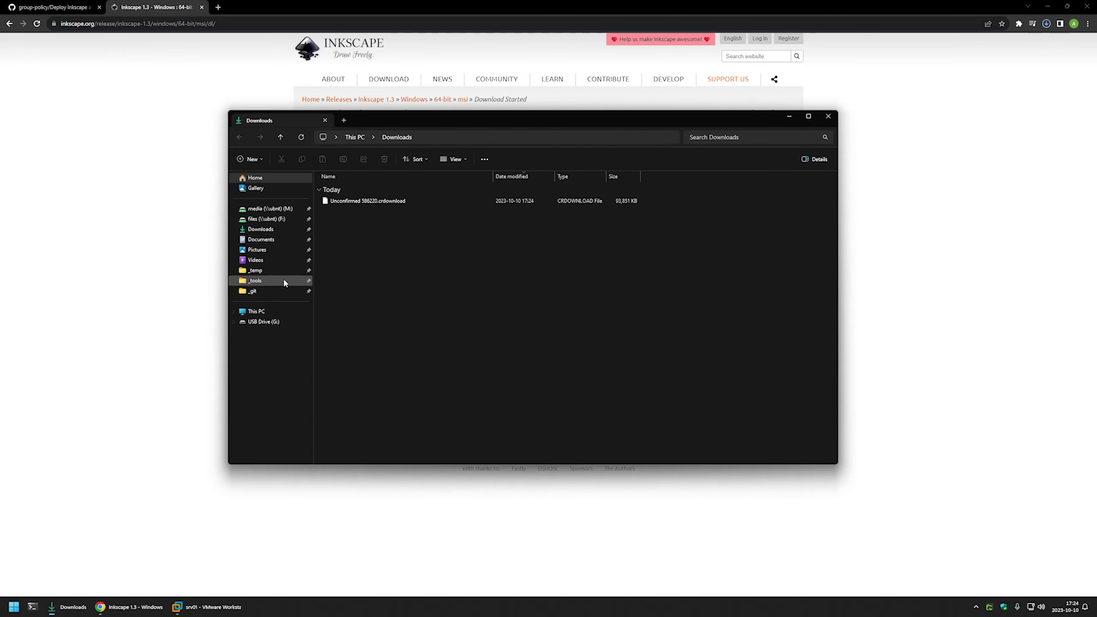
{"action": "right_click", "coordinate": [348, 215]}
{"action": "left_click", "coordinate": [369, 250]}
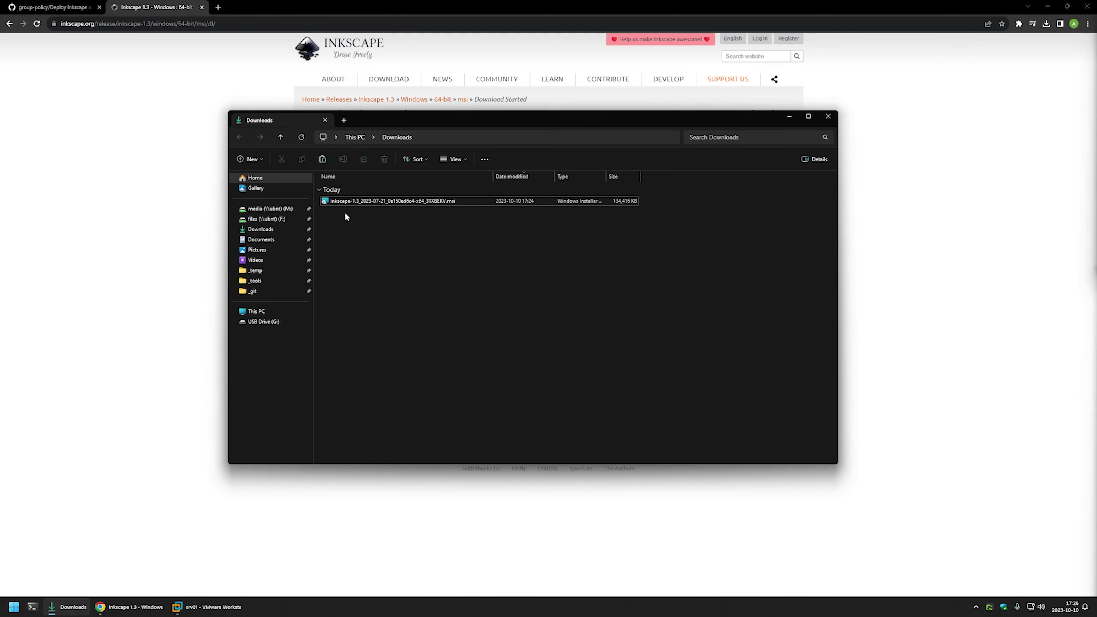
{"action": "right_click", "coordinate": [345, 201]}
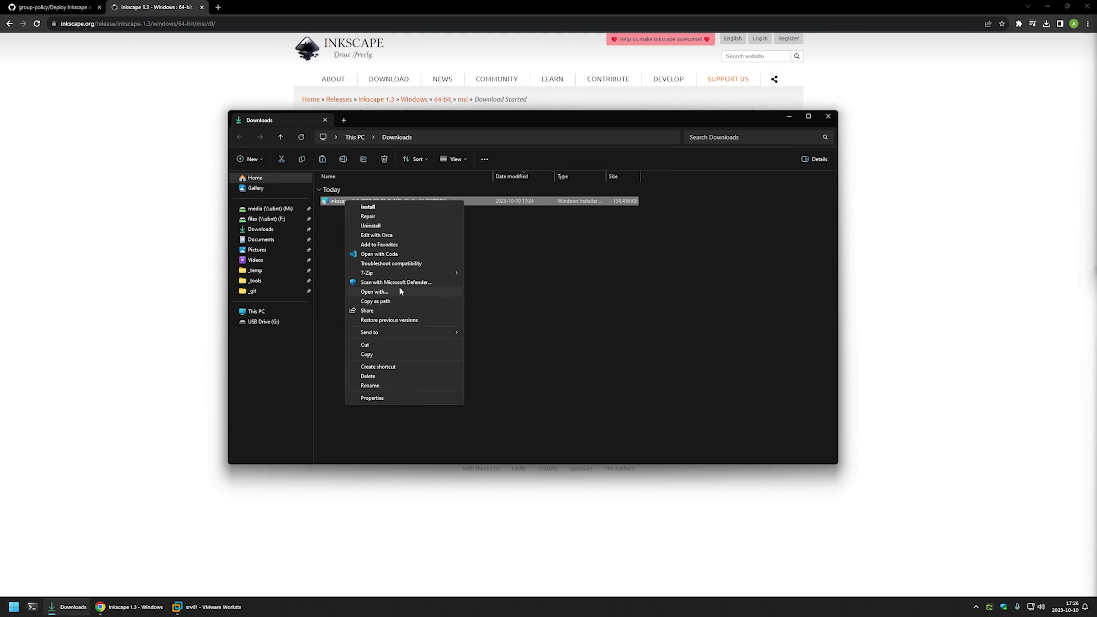
{"action": "left_click", "coordinate": [379, 354]}
- Switch to the srv01 virtual machine in VMware Workstation, minimize Server Manager and paste the Inkscape installer onto the desktop
{"action": "left_click", "coordinate": [212, 610]}
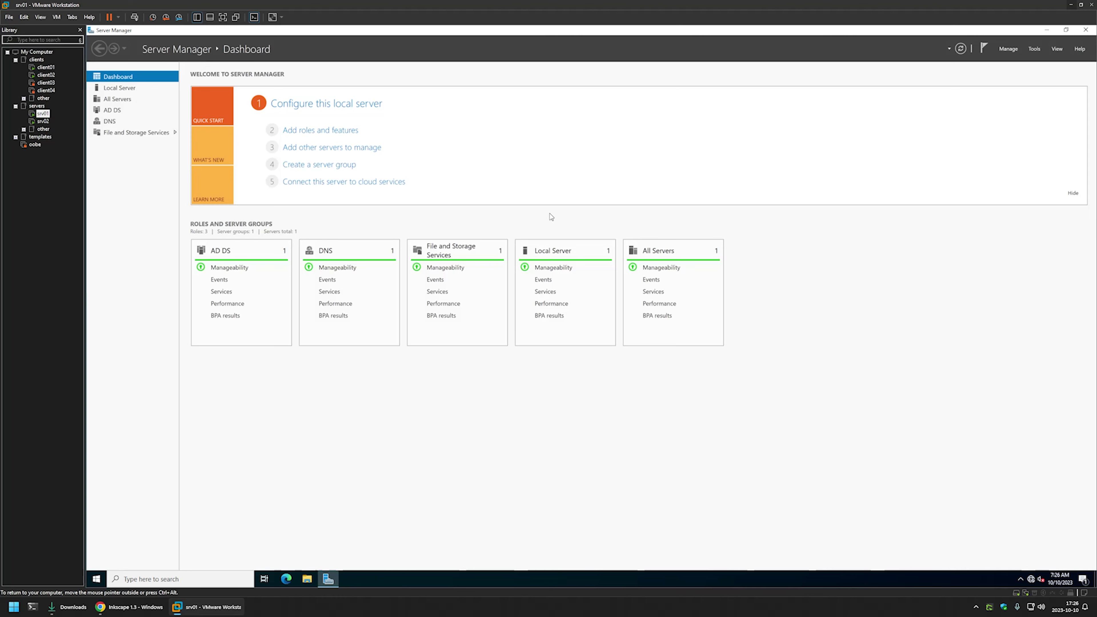
{"action": "left_click", "coordinate": [1046, 30]}
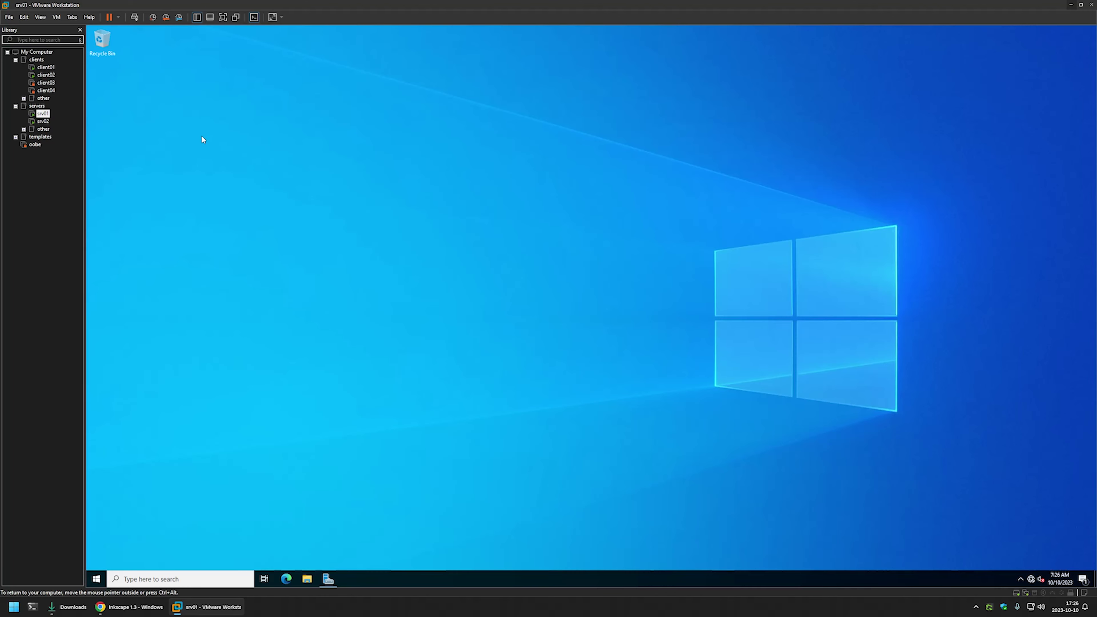
{"action": "right_click", "coordinate": [201, 136]}
{"action": "left_click", "coordinate": [231, 179]}
- Browse to the network server \\srv02 in File Explorer and open its software share
{"action": "left_click", "coordinate": [304, 583]}
{"action": "left_click", "coordinate": [498, 197]}
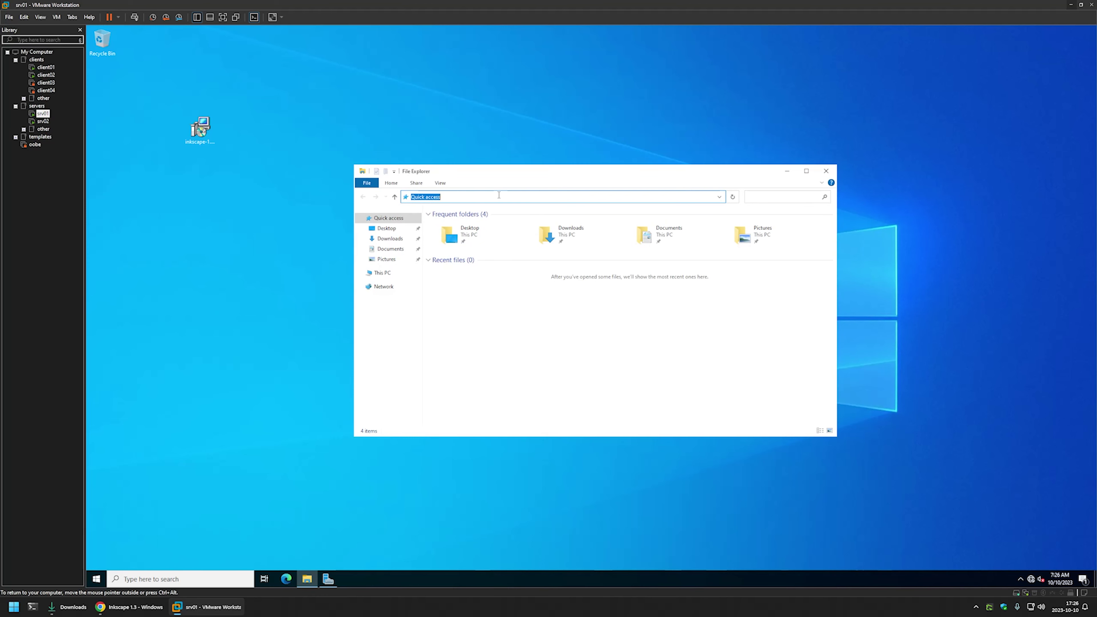
{"action": "type", "text": "\\\\srv"}
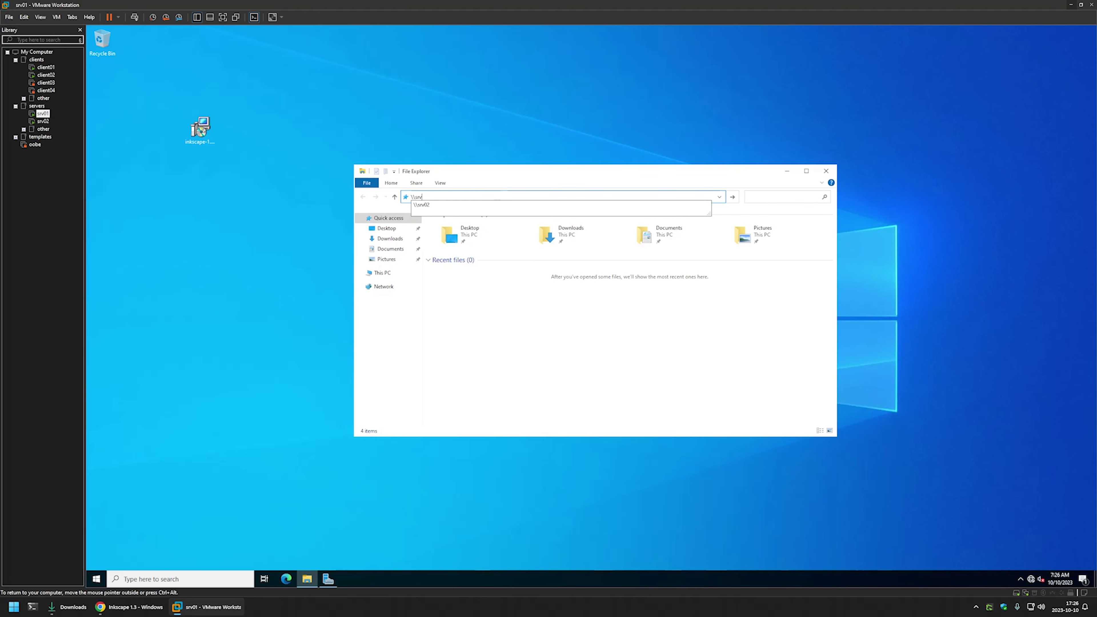
{"action": "key", "text": "Down"}
{"action": "key", "text": "Return"}
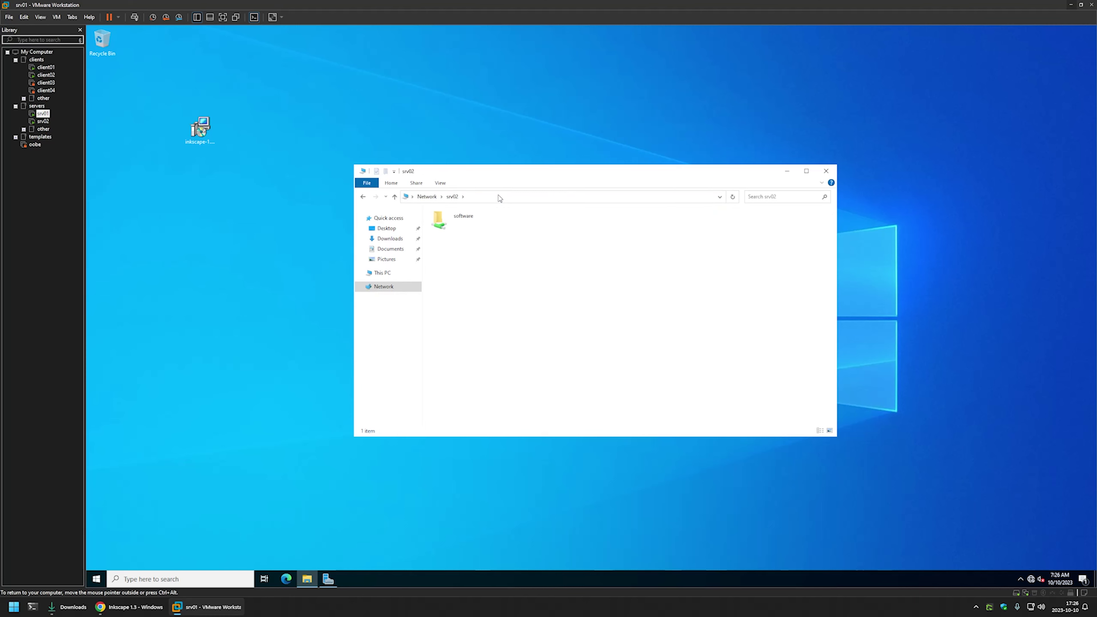
{"action": "double_click", "coordinate": [458, 222]}
- Create a folder named Inkscape in the software share and copy the Inkscape MSI from the desktop into it
{"action": "right_click", "coordinate": [447, 228]}
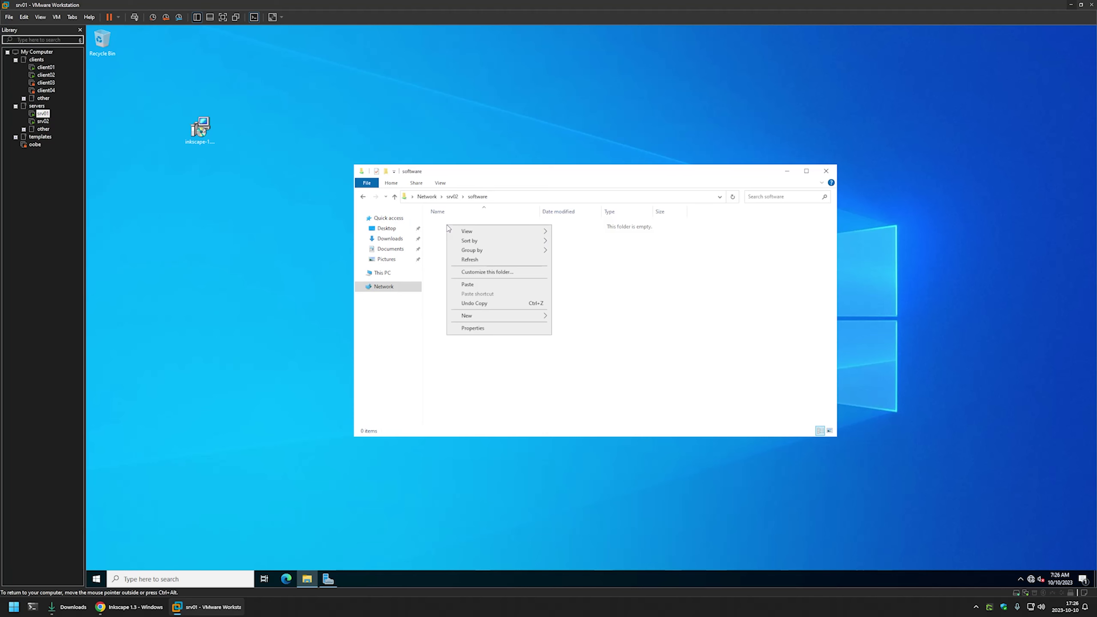
{"action": "mouse_move", "coordinate": [521, 317]}
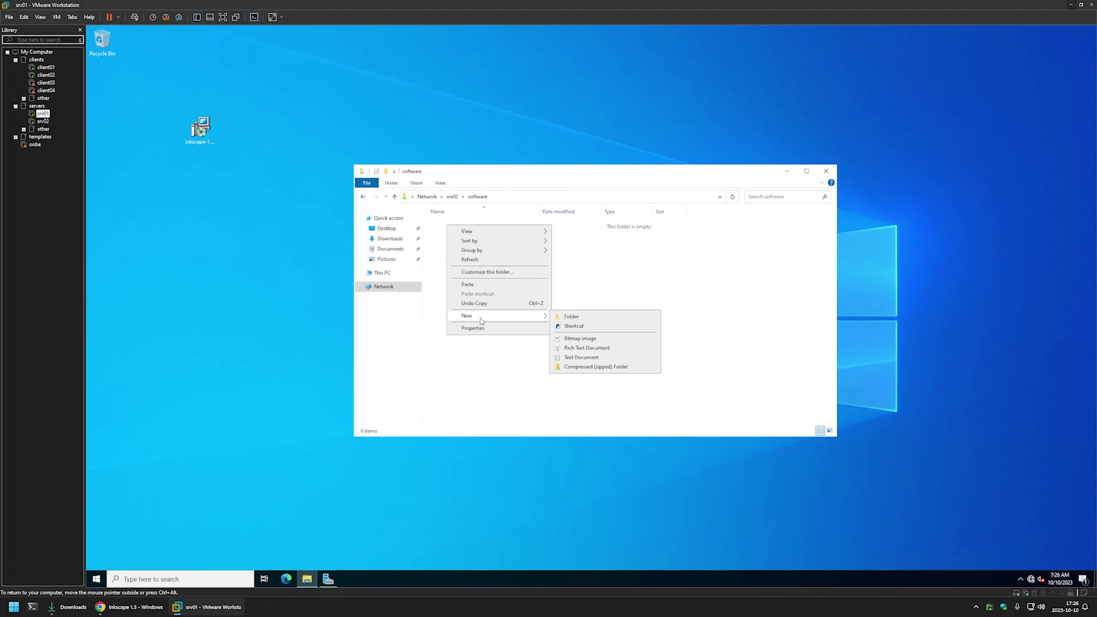
{"action": "left_click", "coordinate": [564, 318]}
{"action": "type", "text": "In"}
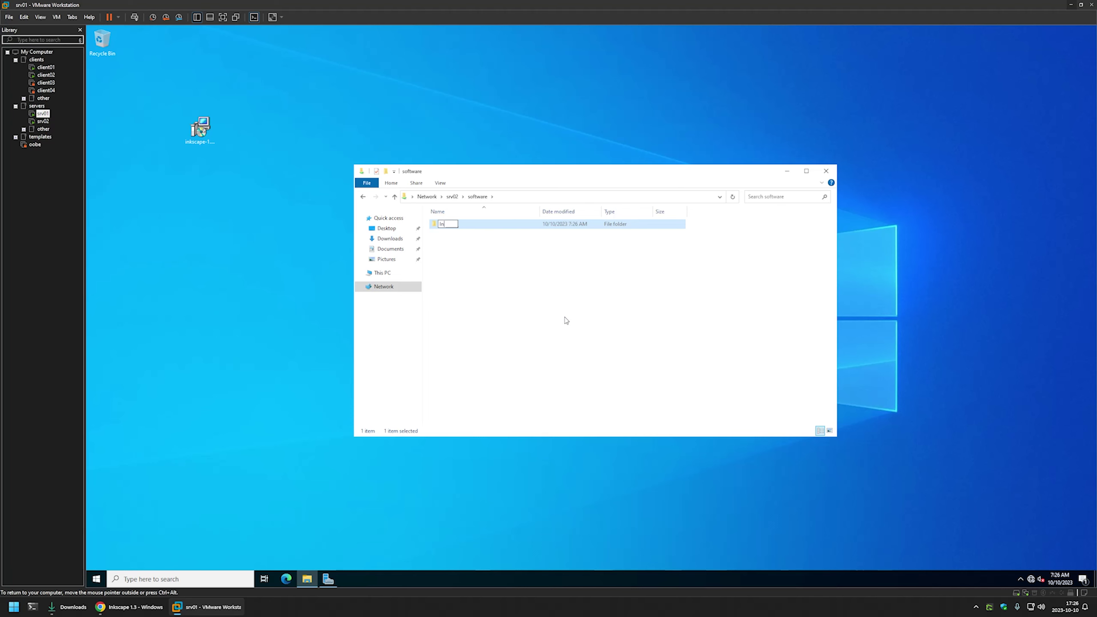
{"action": "type", "text": "kscape"}
{"action": "left_click", "coordinate": [565, 320]}
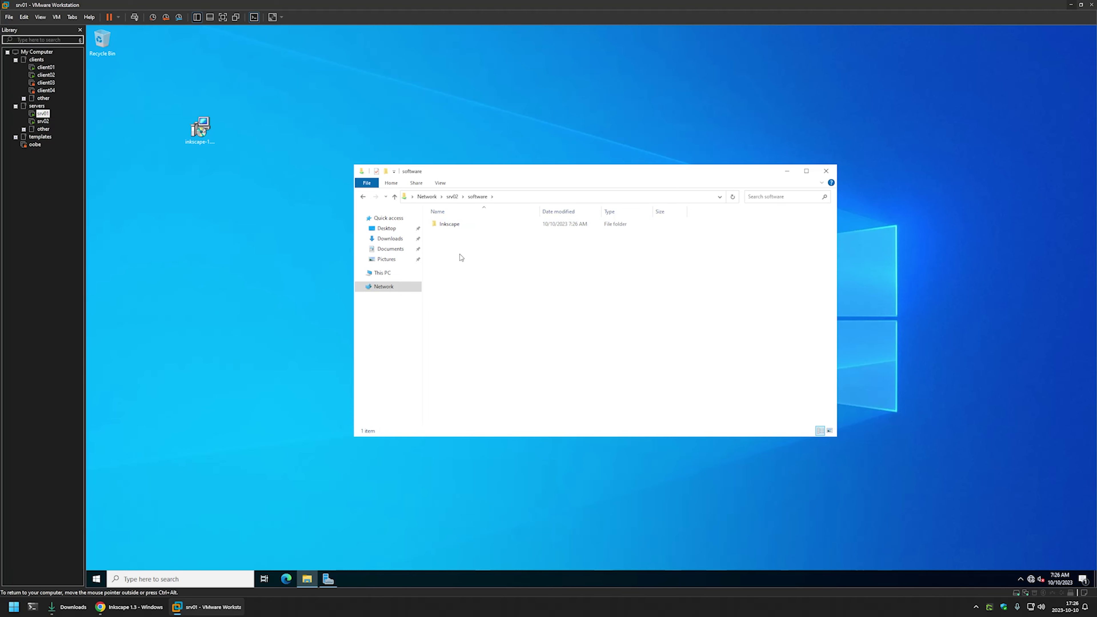
{"action": "double_click", "coordinate": [449, 224]}
{"action": "left_click_drag", "start_coordinate": [180, 140], "coordinate": [476, 252]}
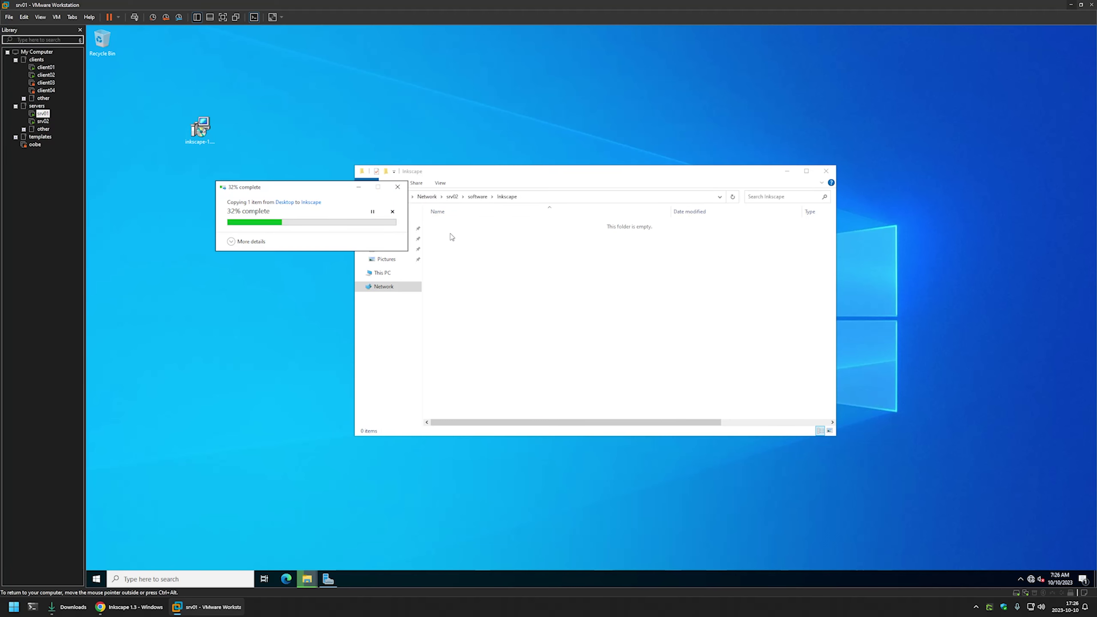
- Check the Inkscape folder's security permissions for Authenticated Users, leaving them as they are
{"action": "right_click", "coordinate": [458, 237]}
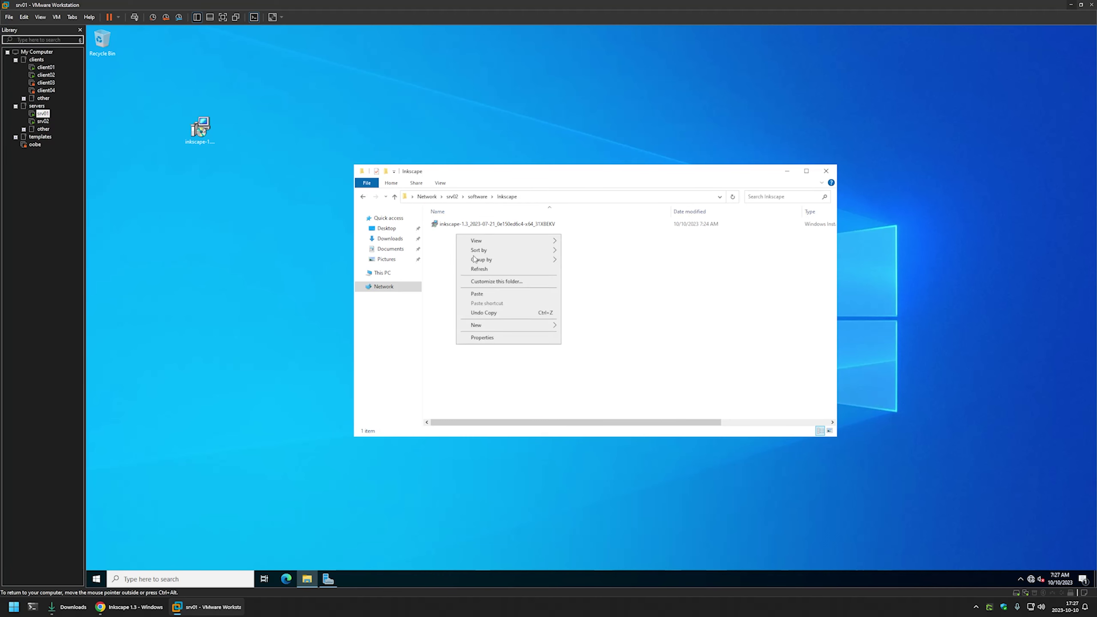
{"action": "left_click", "coordinate": [483, 337]}
{"action": "left_click_drag", "start_coordinate": [287, 124], "coordinate": [501, 221]}
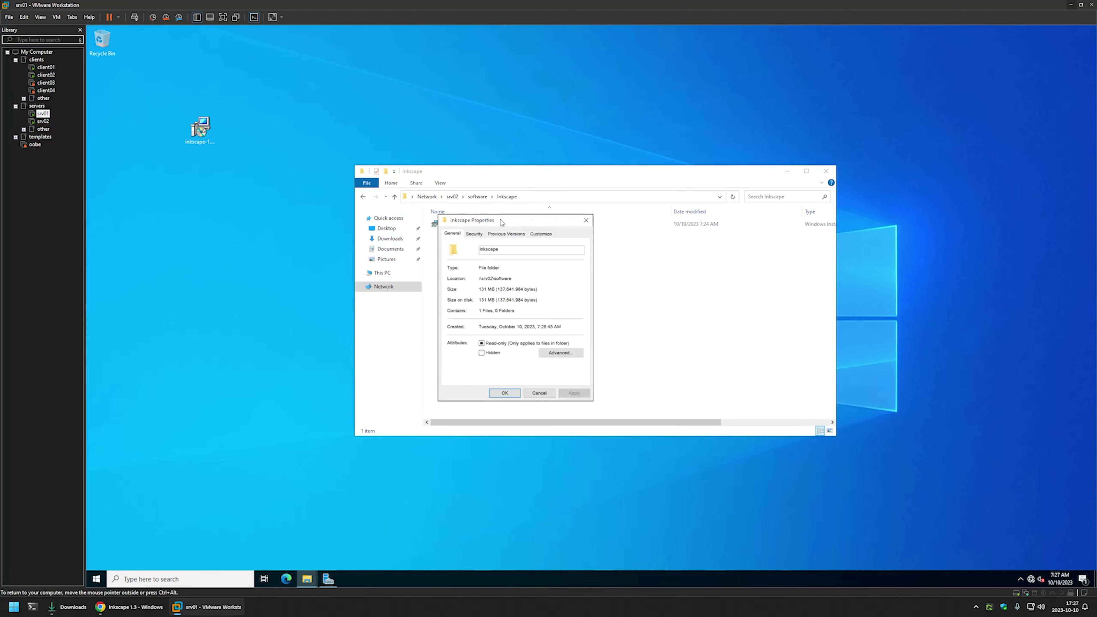
{"action": "left_click", "coordinate": [479, 234]}
{"action": "left_click", "coordinate": [564, 297]}
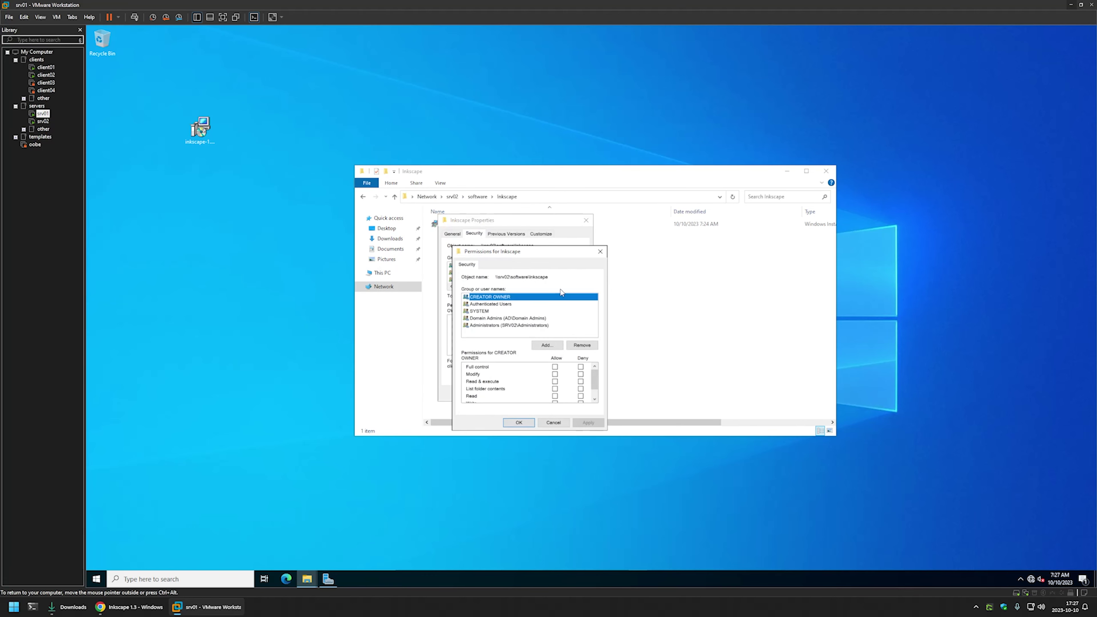
{"action": "left_click", "coordinate": [483, 304]}
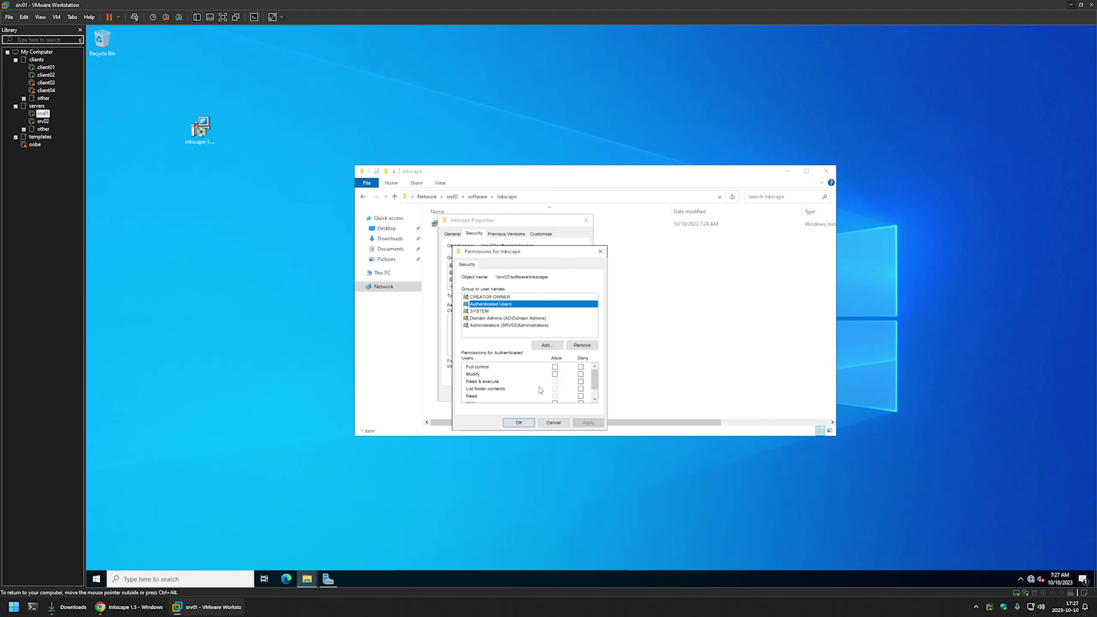
{"action": "left_click", "coordinate": [518, 421]}
{"action": "left_click", "coordinate": [505, 393]}
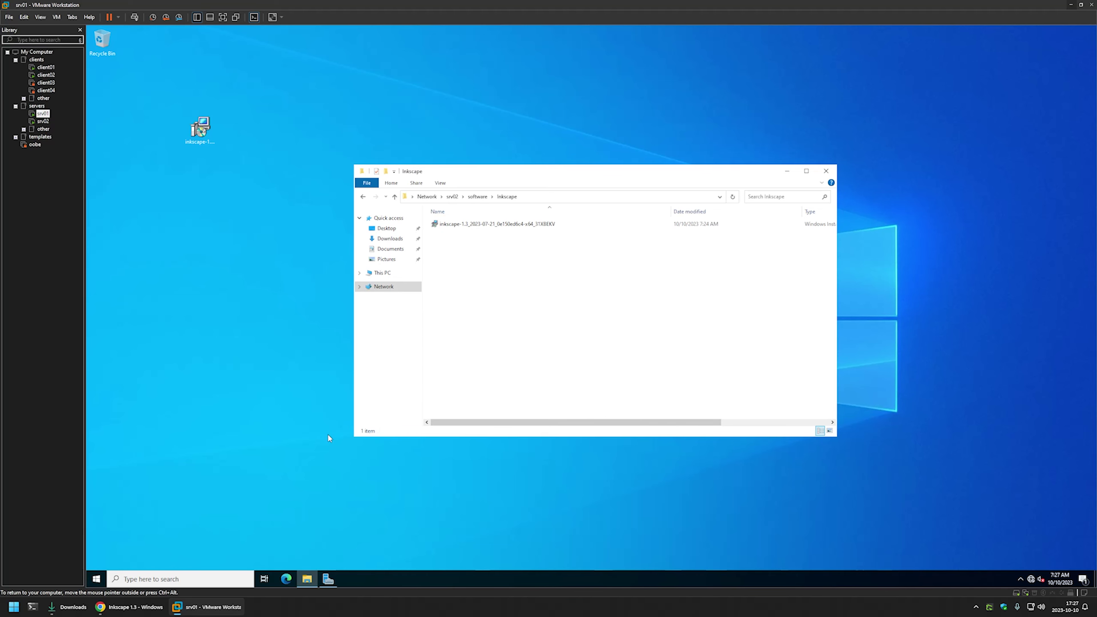
- Return to Server Manager and open the Group Policy Management console
{"action": "left_click", "coordinate": [326, 580]}
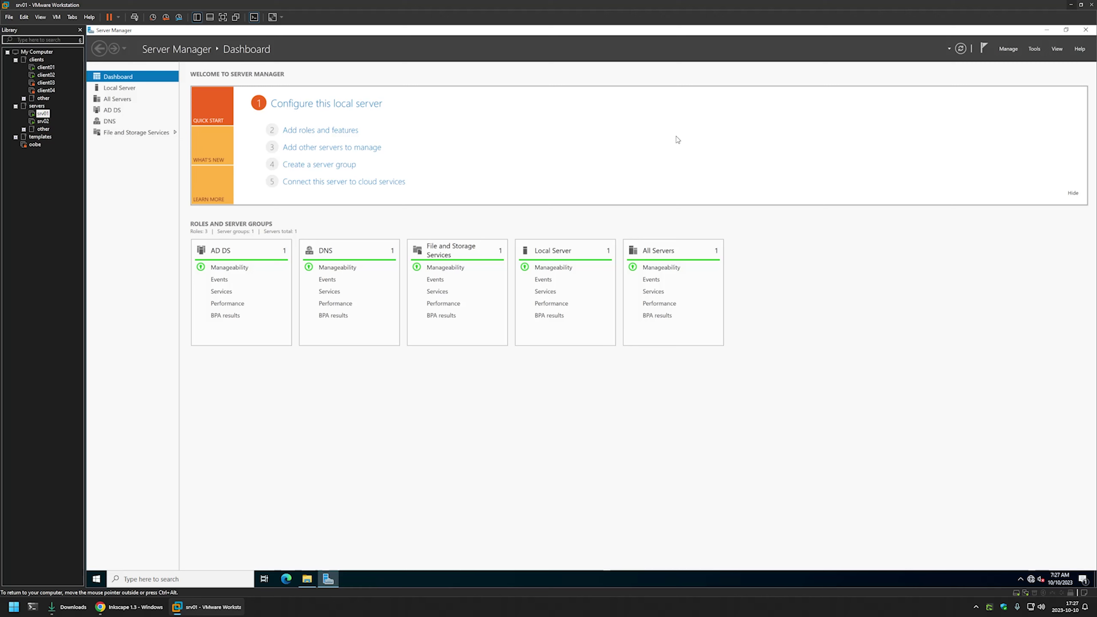
{"action": "left_click", "coordinate": [1034, 48]}
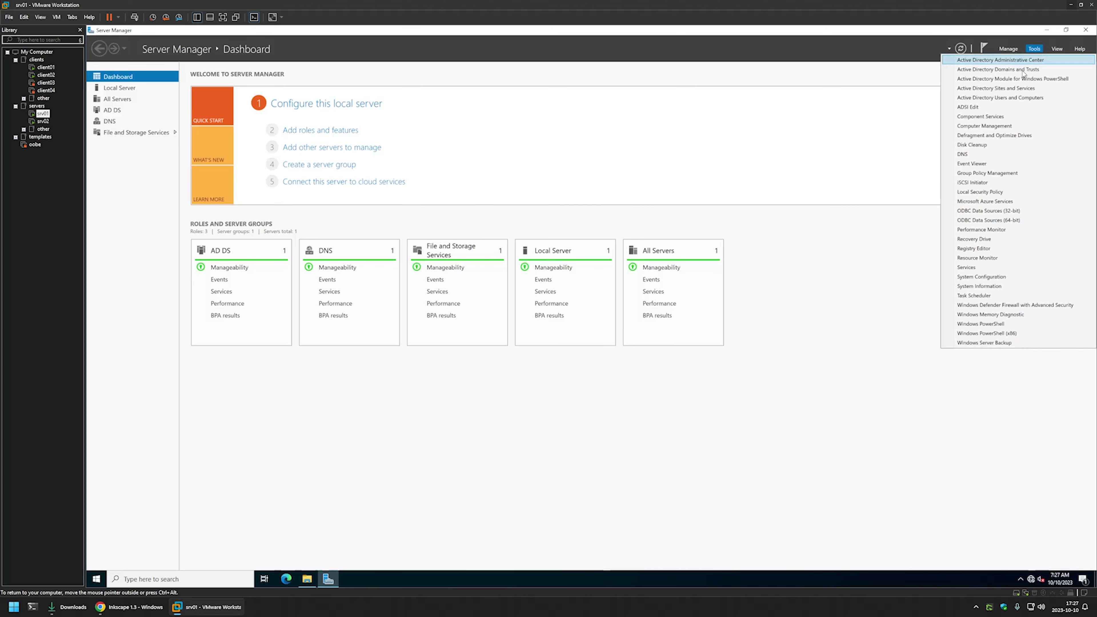
{"action": "left_click", "coordinate": [993, 173]}
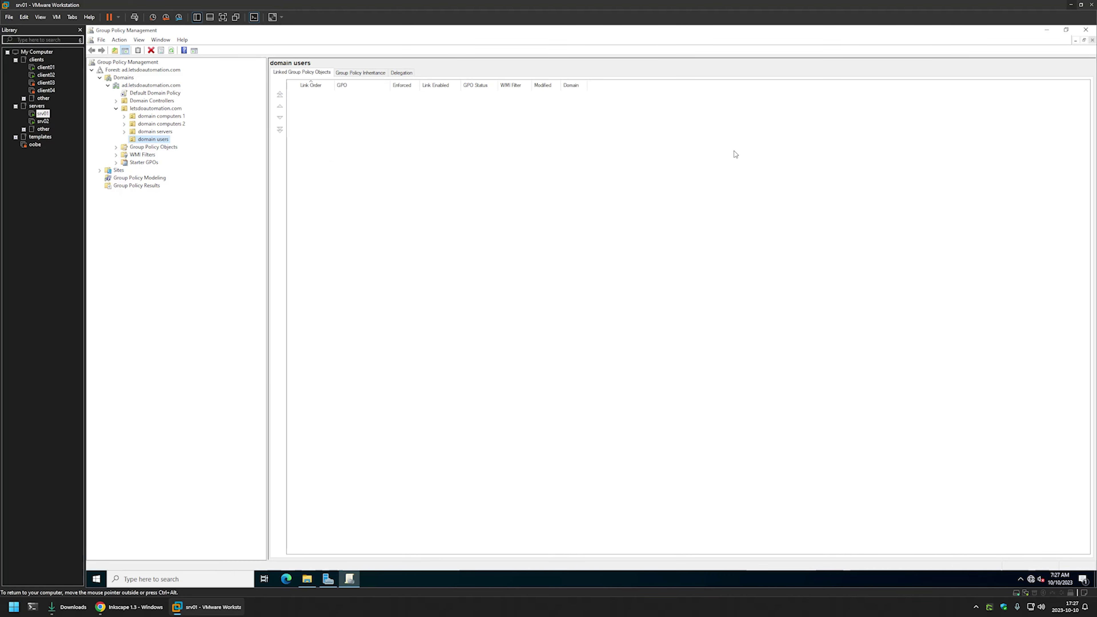
- Create a new GPO named "Assign Inkscape" under Group Policy Objects in the ad.letsdoautomation.com domain
{"action": "left_click", "coordinate": [116, 147]}
{"action": "left_click", "coordinate": [137, 148]}
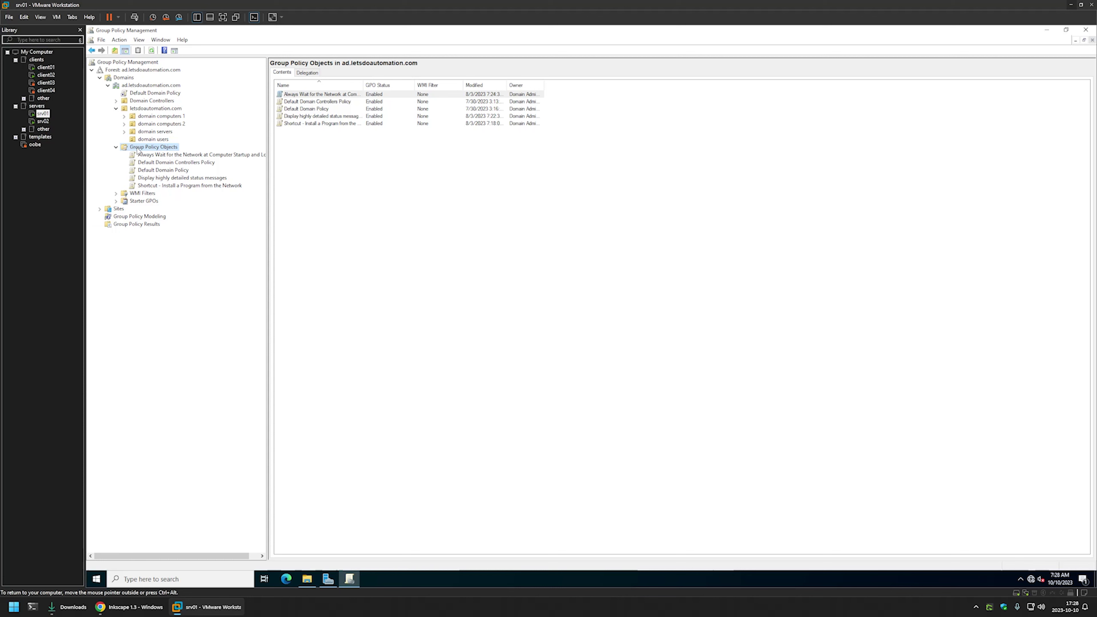
{"action": "right_click", "coordinate": [137, 151]}
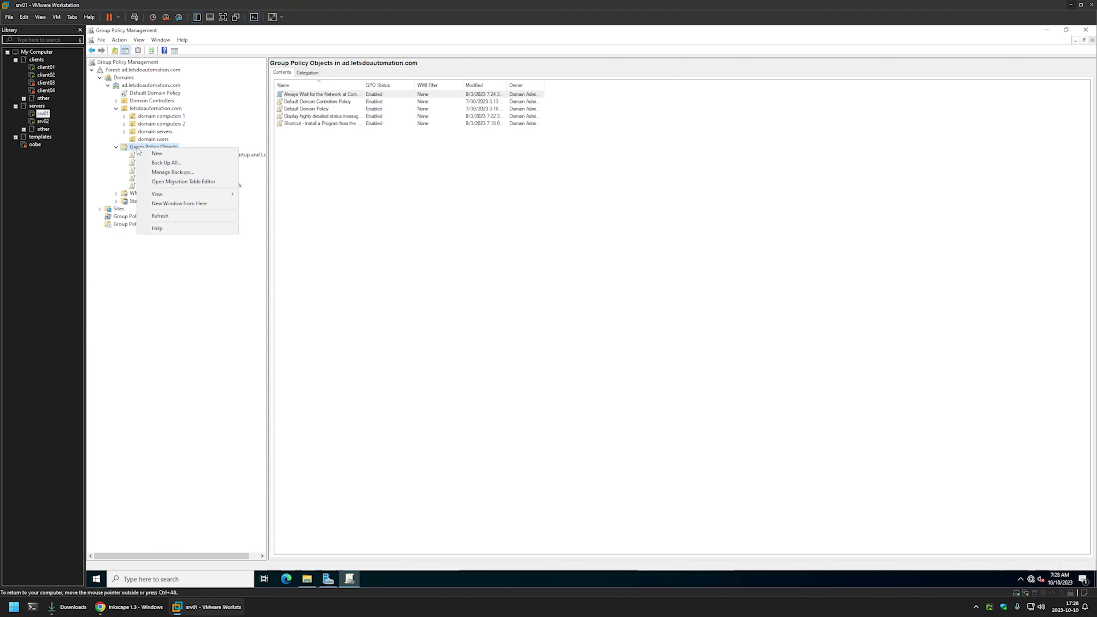
{"action": "left_click", "coordinate": [163, 155]}
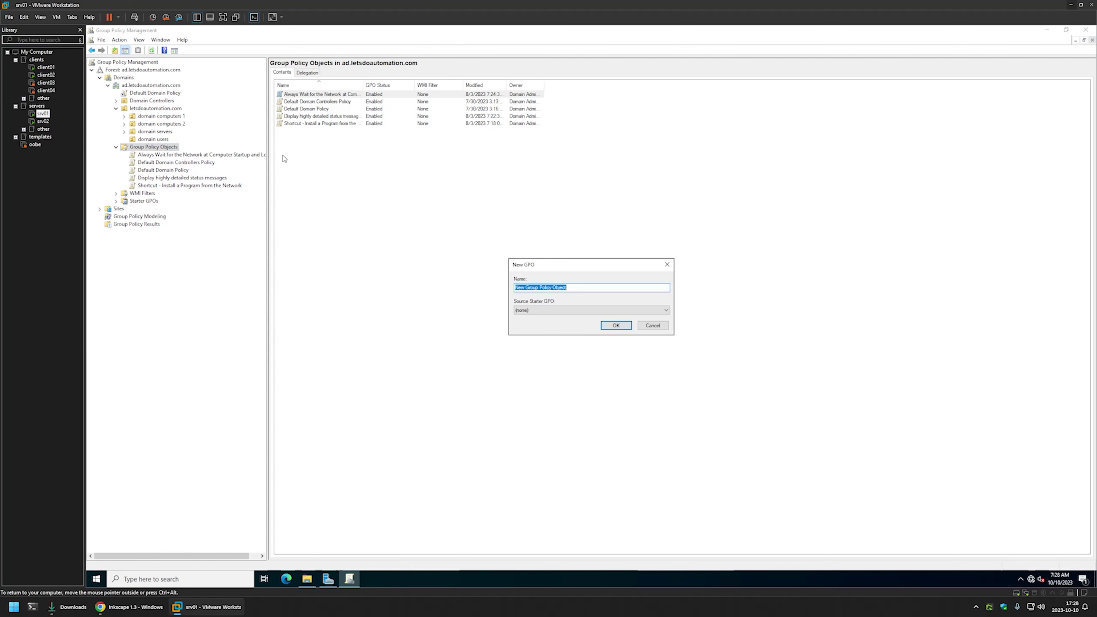
{"action": "type", "text": "Assign Inkscape"}
{"action": "left_click", "coordinate": [611, 329]}
- Open the Assign Inkscape GPO for editing and go to Software installation under Computer Configuration, Policies, Software Settings
{"action": "left_click", "coordinate": [161, 163]}
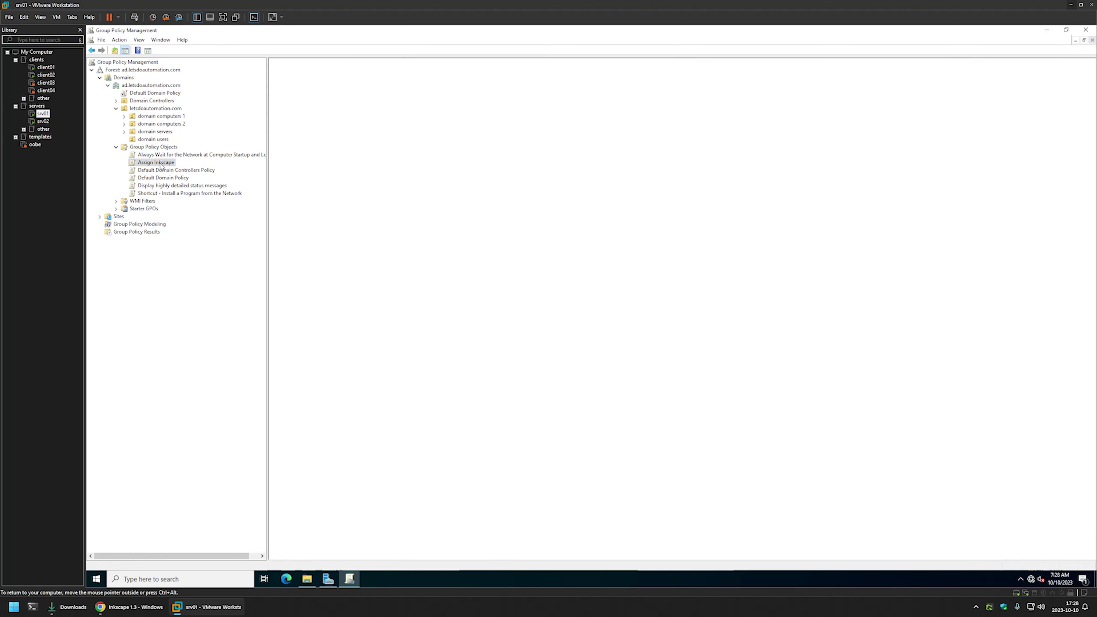
{"action": "right_click", "coordinate": [160, 165]}
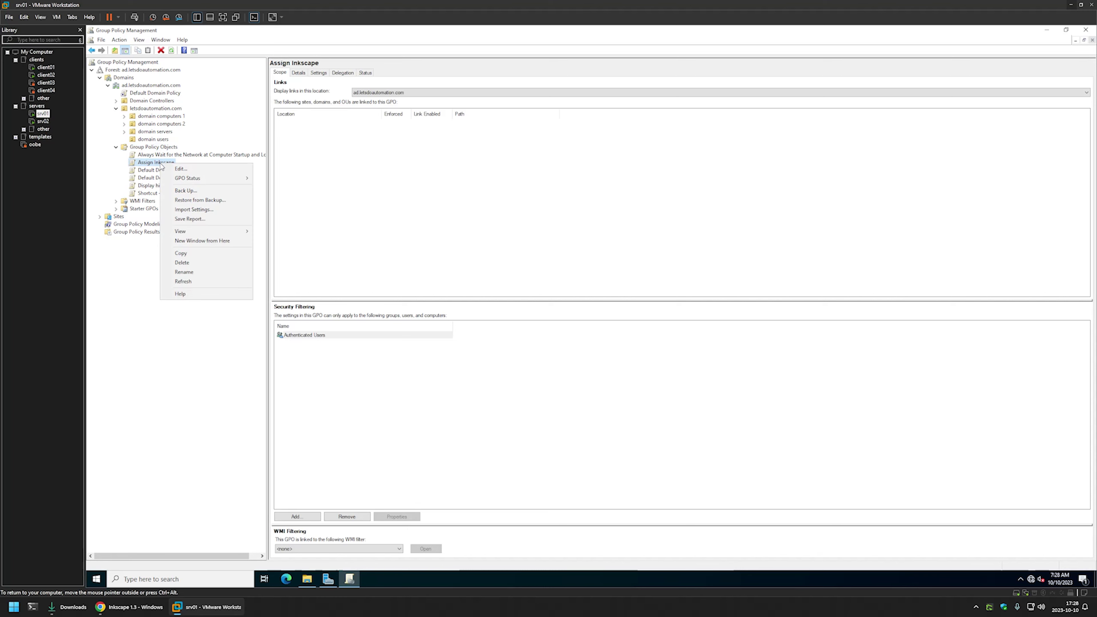
{"action": "left_click", "coordinate": [173, 168]}
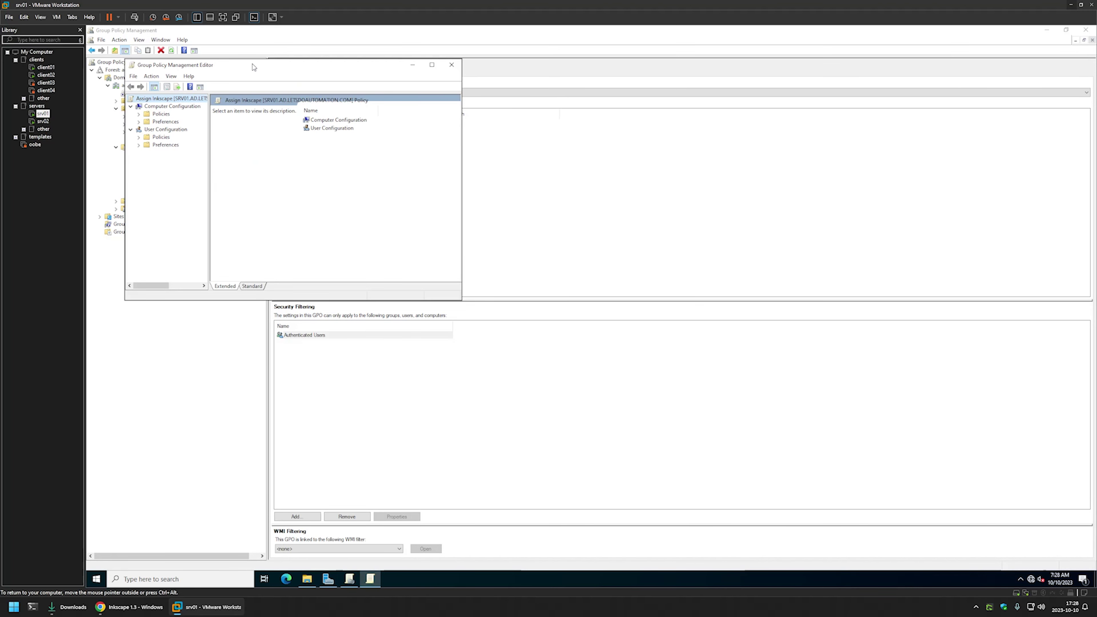
{"action": "left_click_drag", "start_coordinate": [253, 65], "coordinate": [551, 179]}
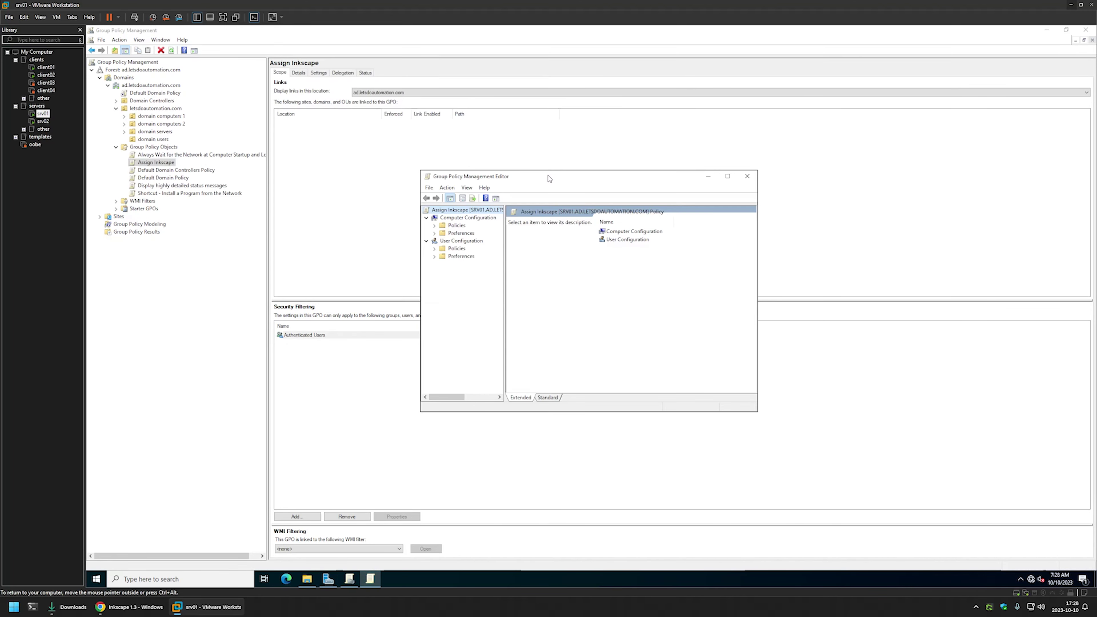
{"action": "left_click", "coordinate": [467, 218]}
{"action": "left_click", "coordinate": [436, 226]}
{"action": "left_click", "coordinate": [443, 233]}
{"action": "left_click", "coordinate": [471, 241]}
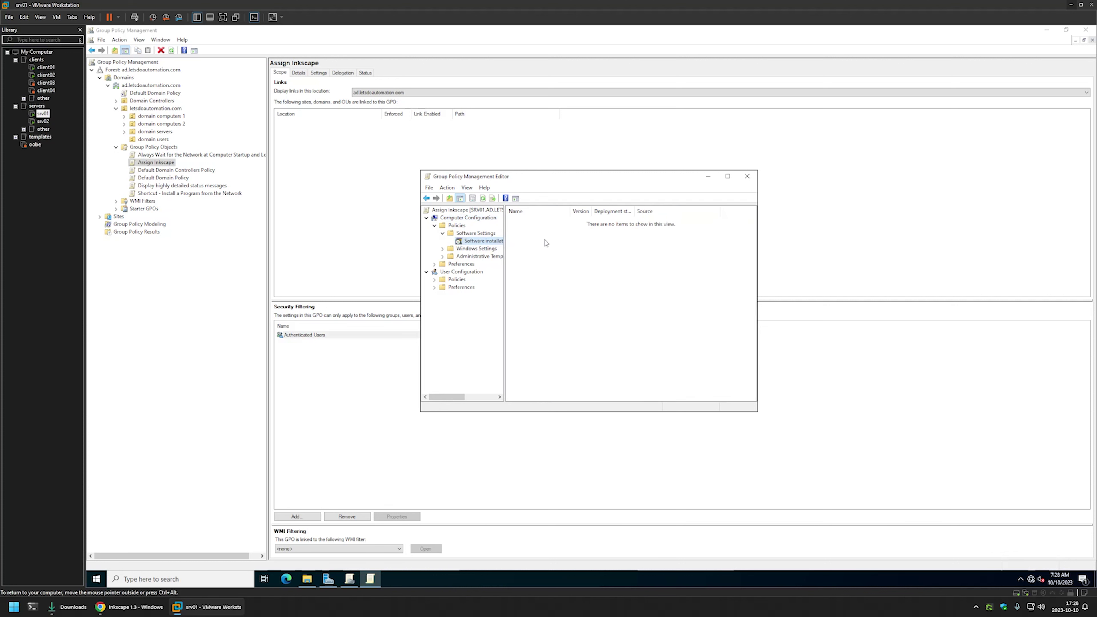
- Add a new software installation package using the Inkscape 1.3 MSI from \\srv02\software\Inkscape
{"action": "right_click", "coordinate": [546, 243]}
{"action": "mouse_move", "coordinate": [579, 245]}
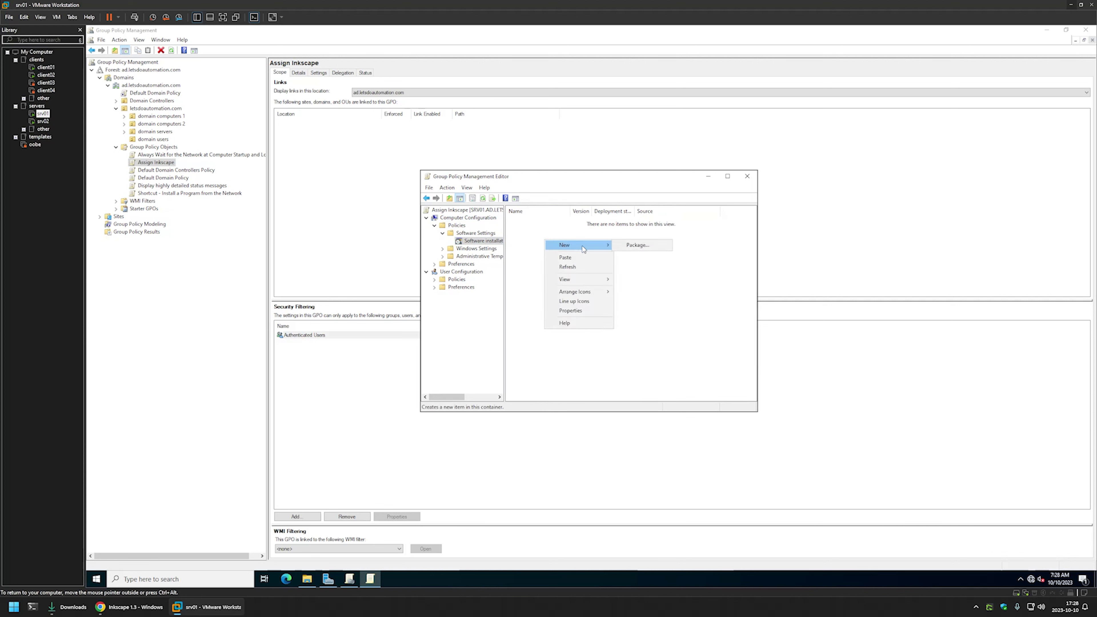
{"action": "left_click", "coordinate": [629, 249]}
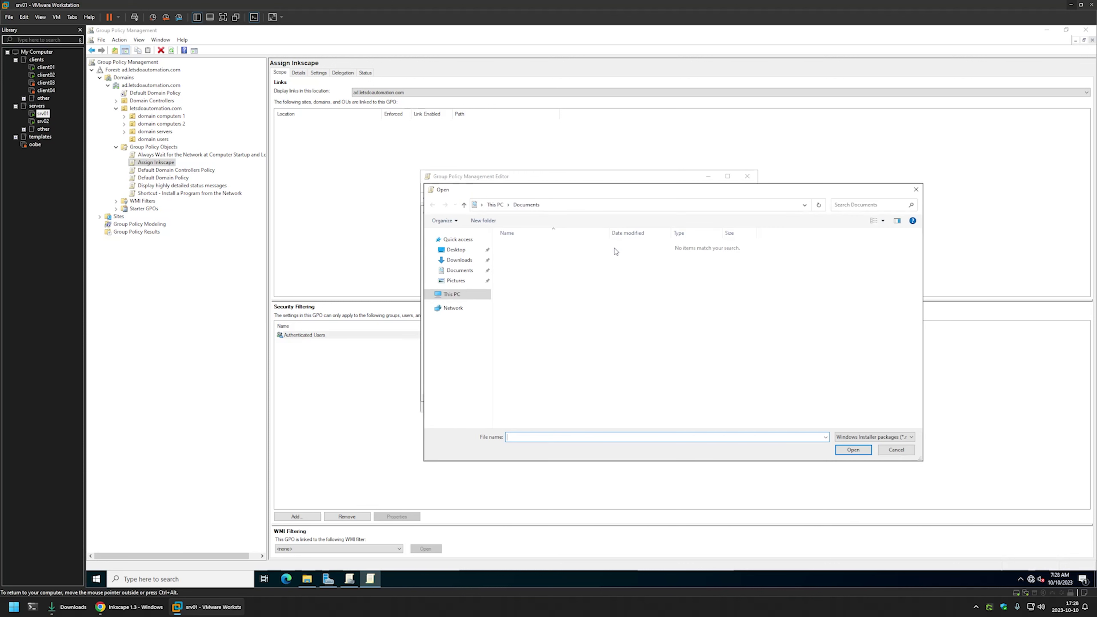
{"action": "left_click", "coordinate": [458, 249]}
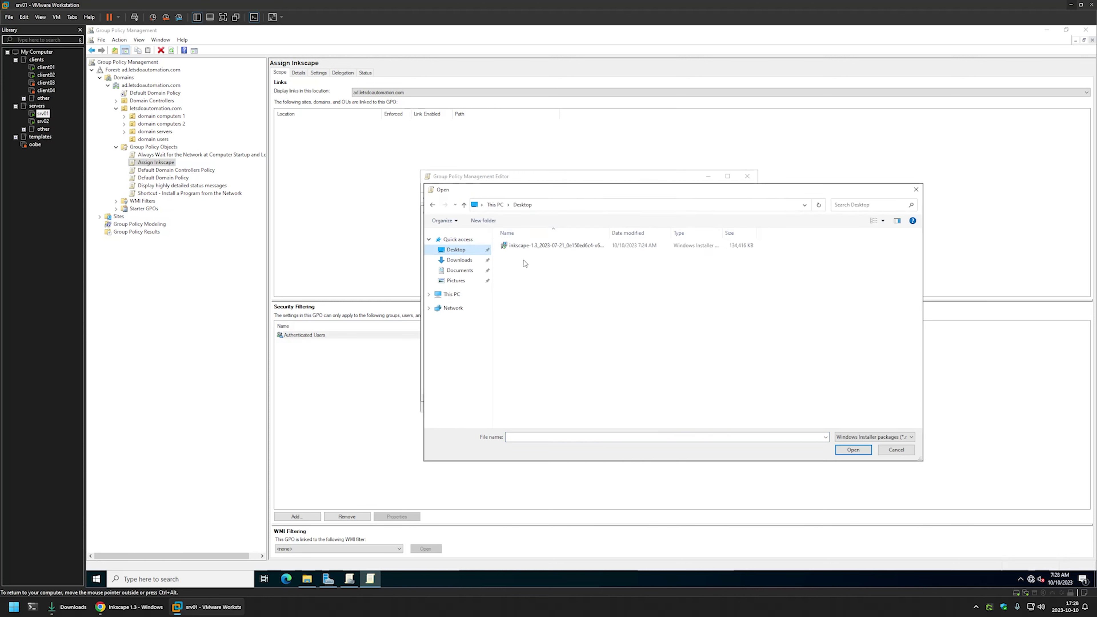
{"action": "left_click", "coordinate": [552, 206]}
{"action": "type", "text": "\\\\srv"}
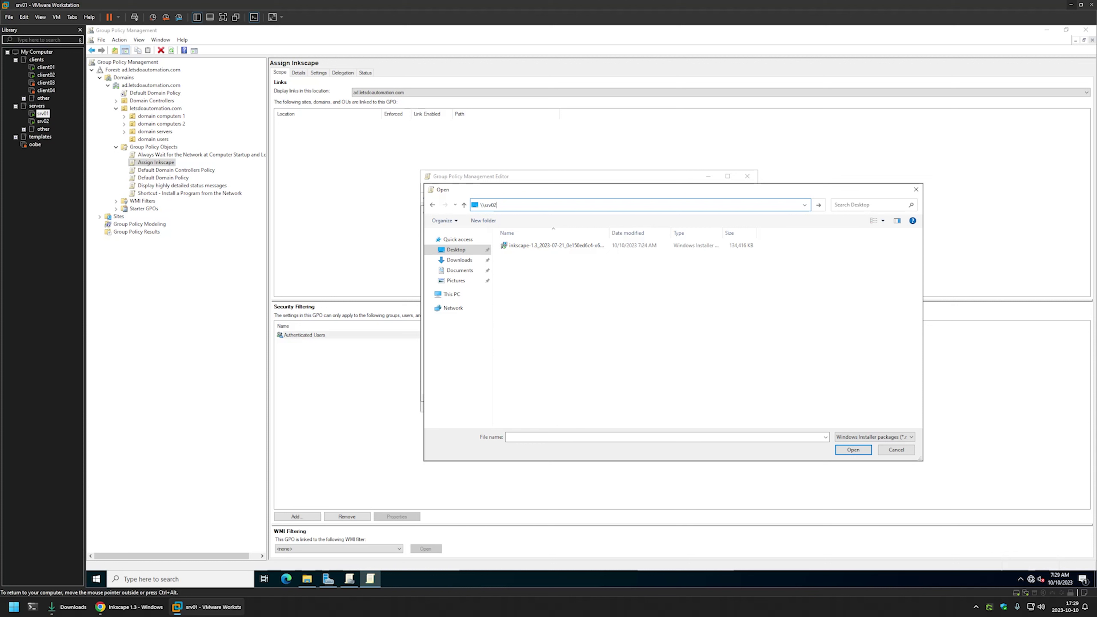
{"action": "type", "text": "02"}
{"action": "key", "text": "Return"}
{"action": "double_click", "coordinate": [532, 244]}
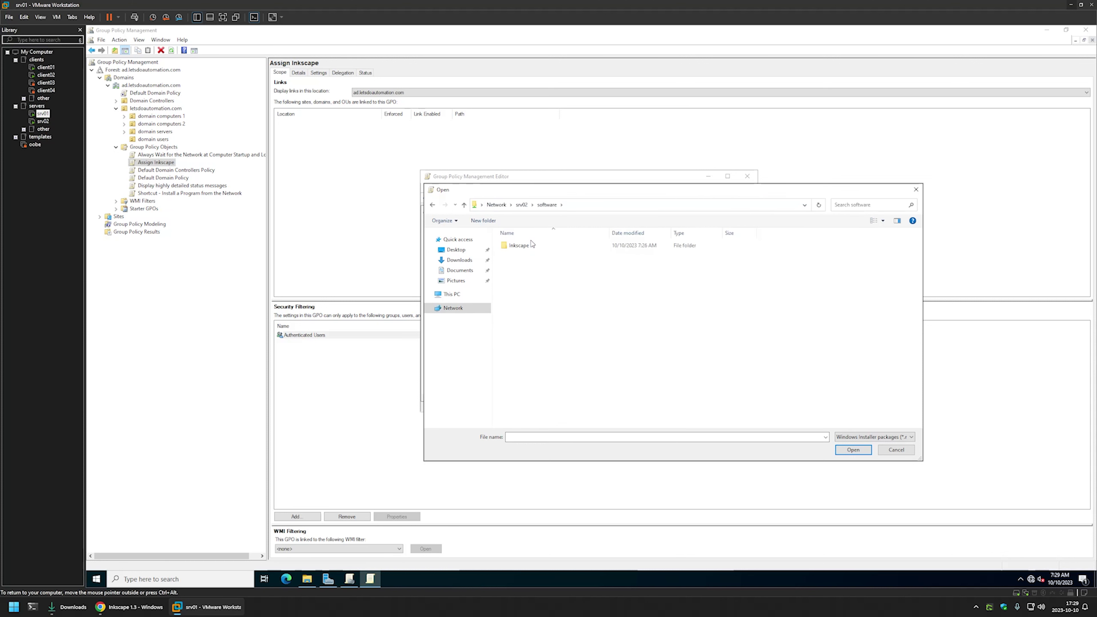
{"action": "double_click", "coordinate": [519, 245]}
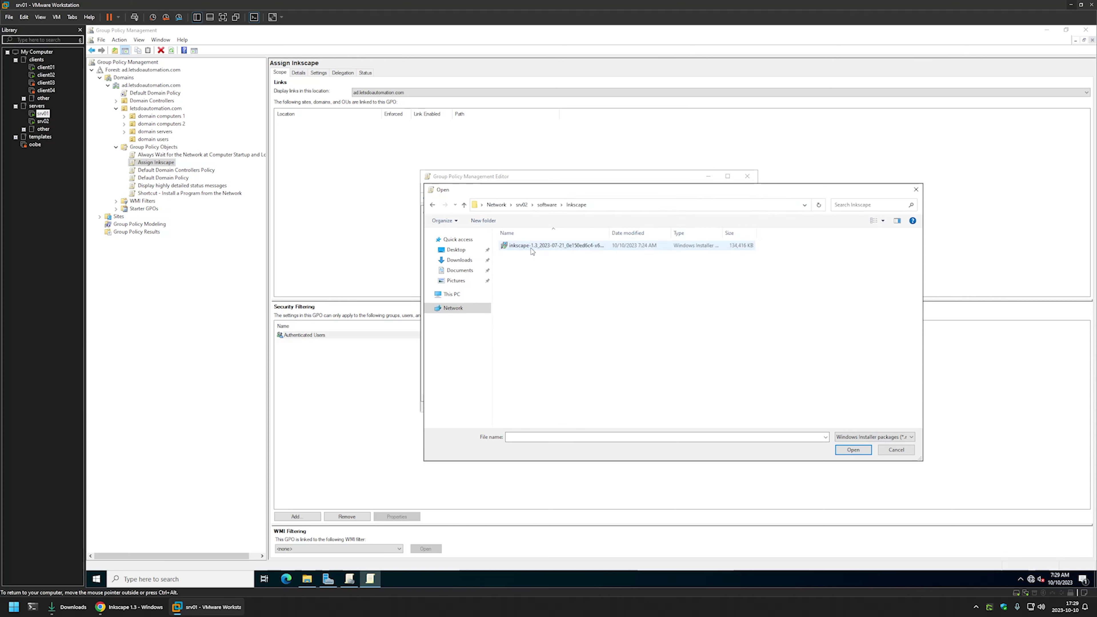
{"action": "double_click", "coordinate": [532, 246]}
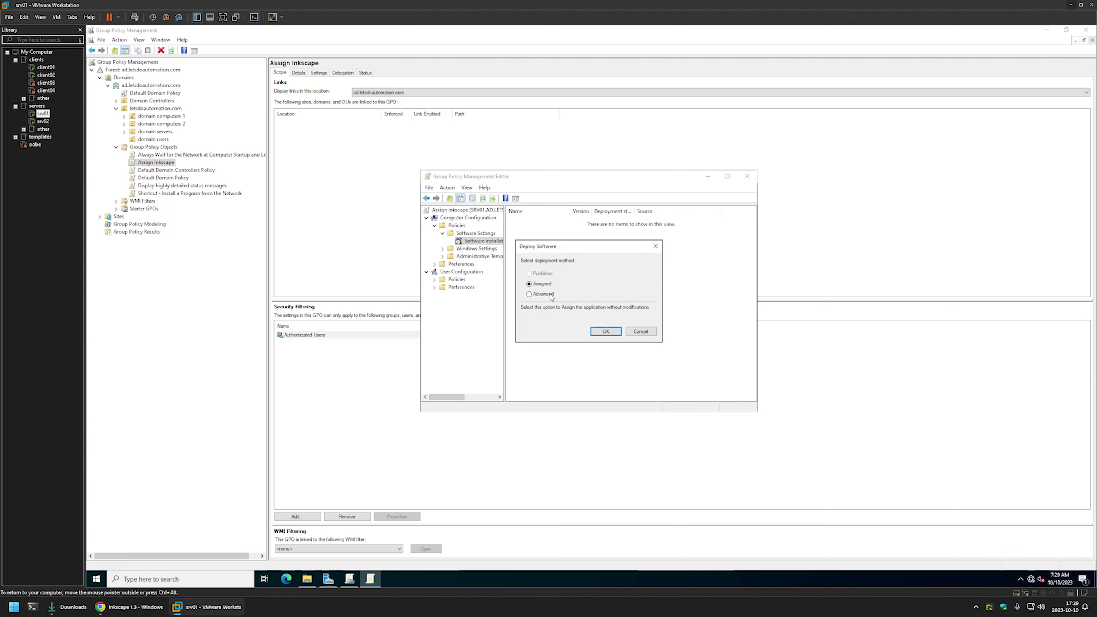
- Deploy the Inkscape package with the Advanced method, set it to ignore language when deploying, and close the policy editor
{"action": "left_click", "coordinate": [542, 295]}
{"action": "left_click", "coordinate": [605, 332]}
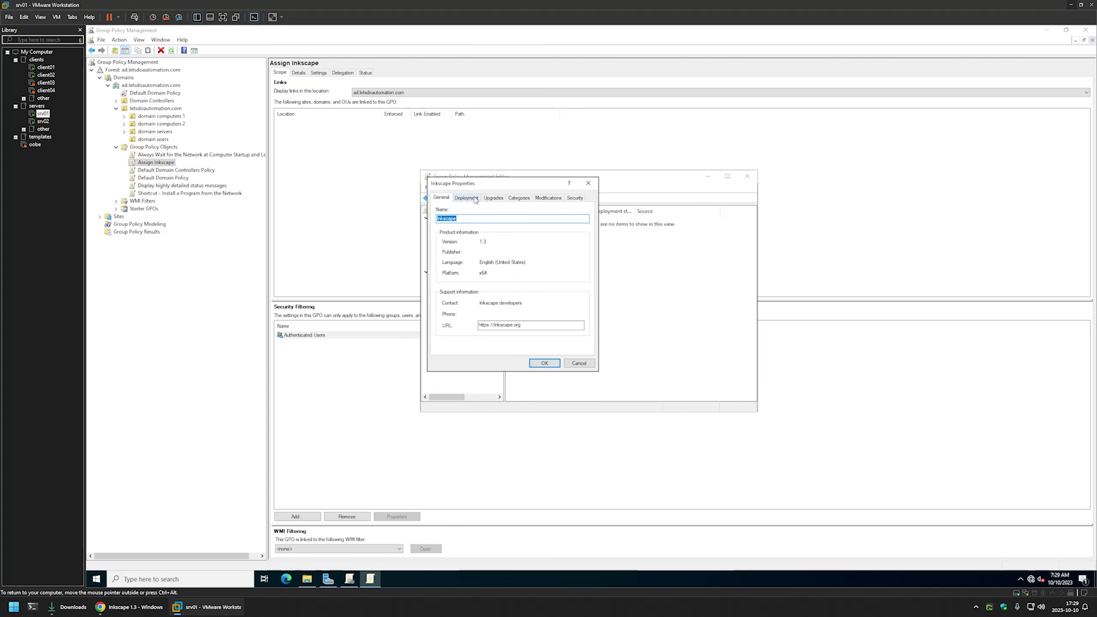
{"action": "left_click", "coordinate": [475, 198]}
{"action": "left_click", "coordinate": [454, 344]}
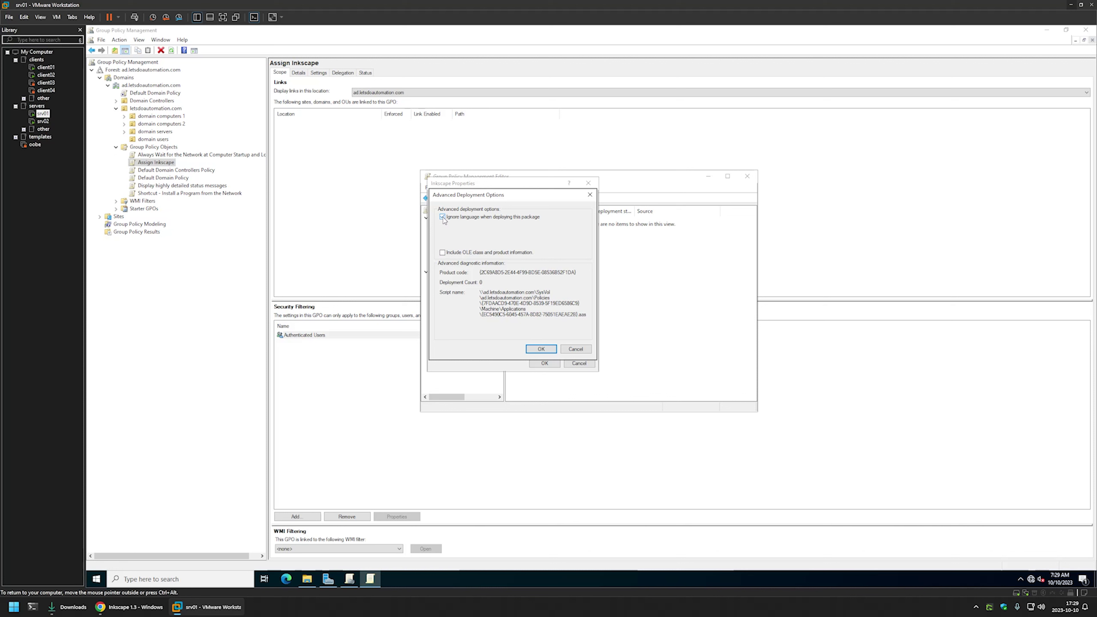
{"action": "left_click", "coordinate": [541, 349]}
{"action": "left_click", "coordinate": [544, 364]}
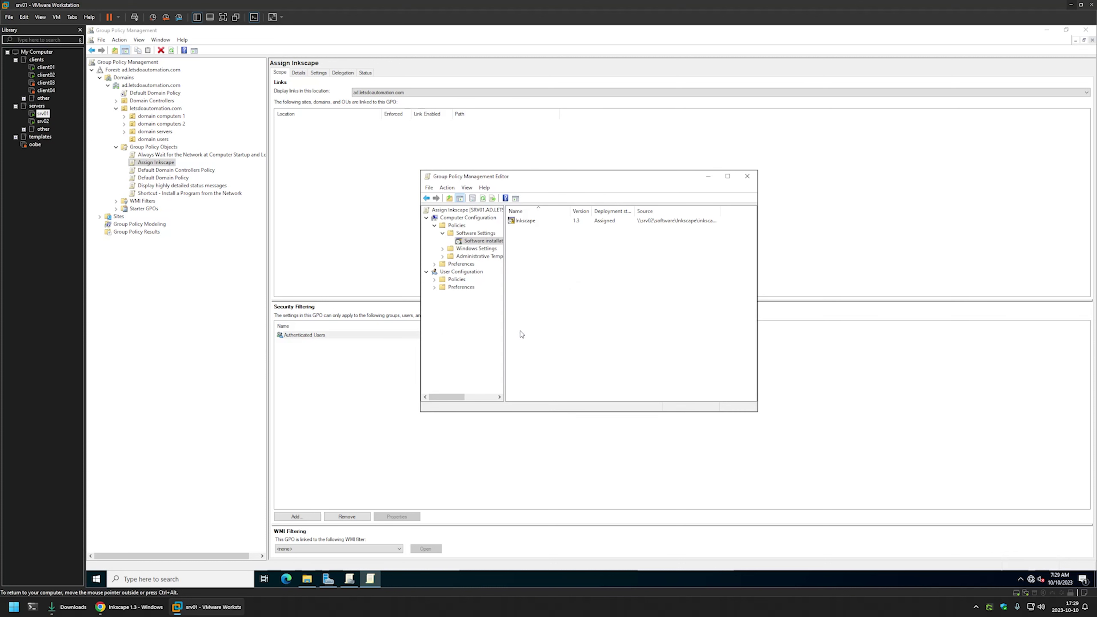
{"action": "left_click", "coordinate": [747, 177]}
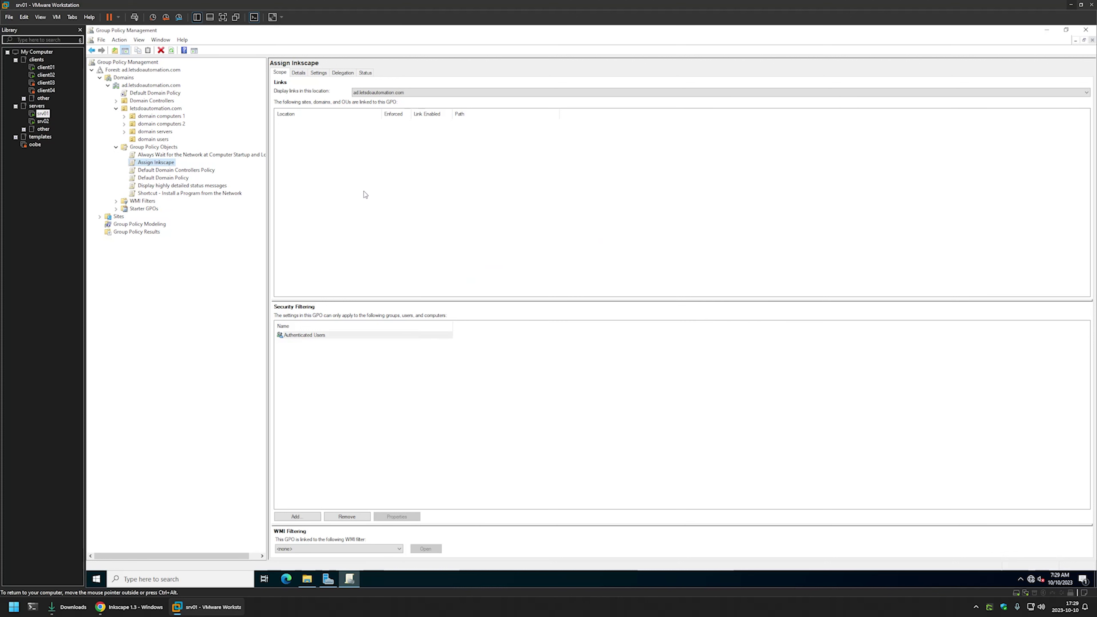
- Set the Assign Inkscape GPO's status to "User configuration settings disabled"
{"action": "left_click", "coordinate": [299, 74]}
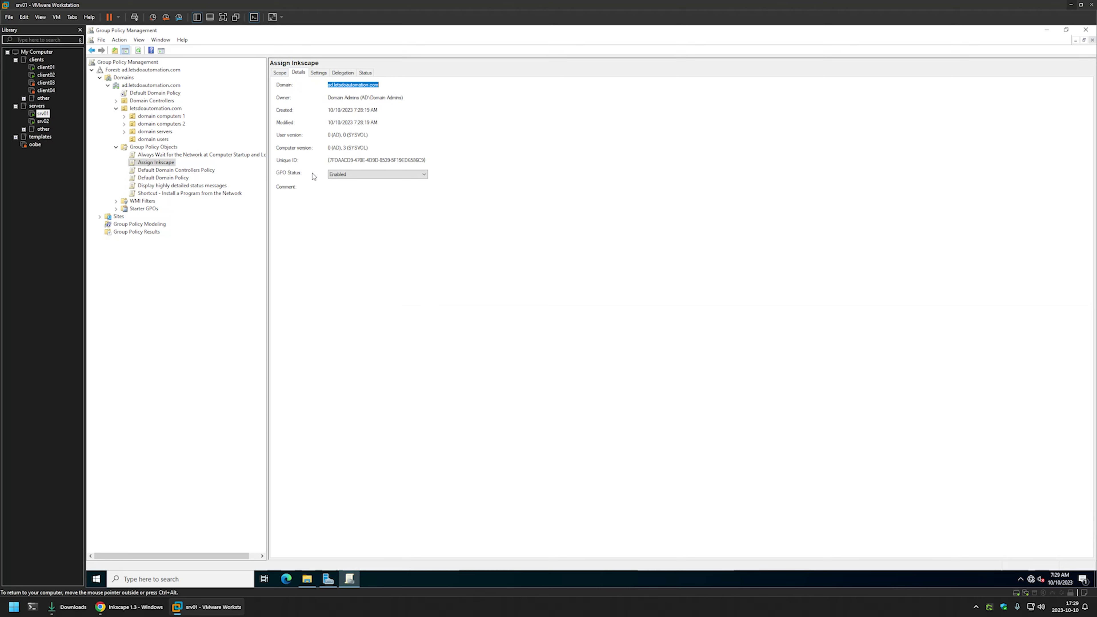
{"action": "left_click", "coordinate": [346, 174]}
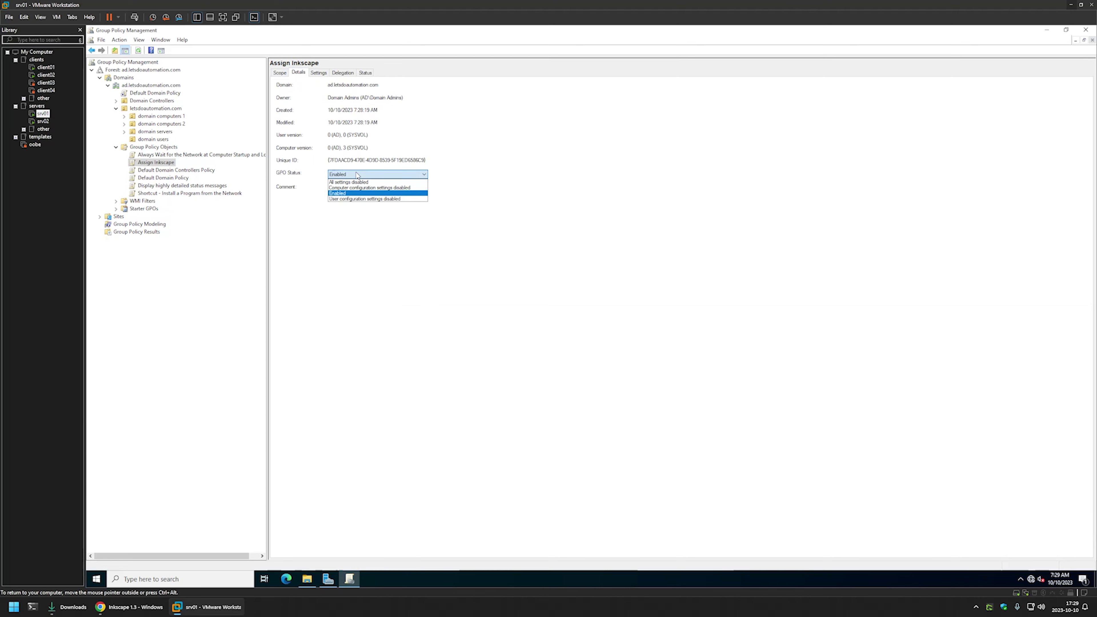
{"action": "left_click", "coordinate": [365, 199]}
{"action": "key", "text": "Return"}
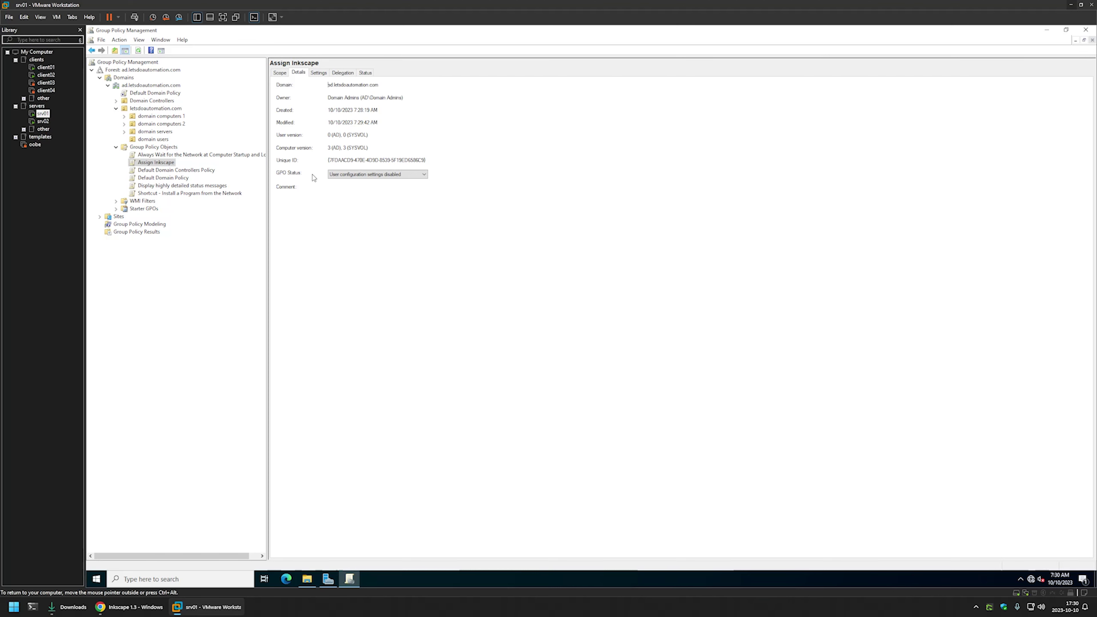
- Link the Assign Inkscape GPO to the domain computers 1 organizational unit and check it among the unit's linked GPOs
{"action": "double_click", "coordinate": [162, 117]}
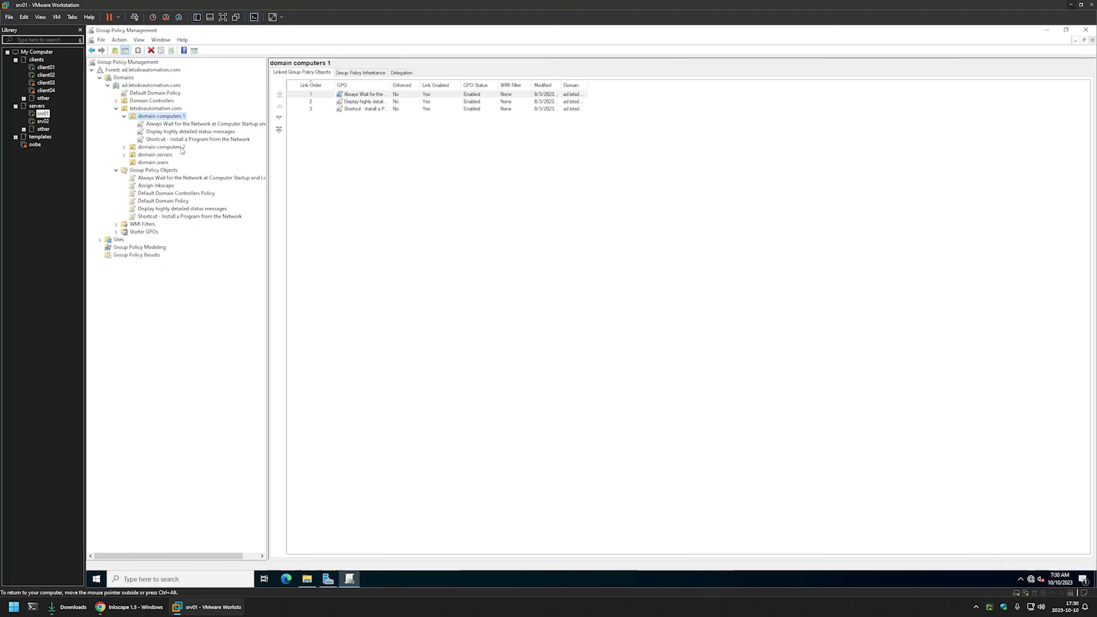
{"action": "left_click", "coordinate": [157, 185]}
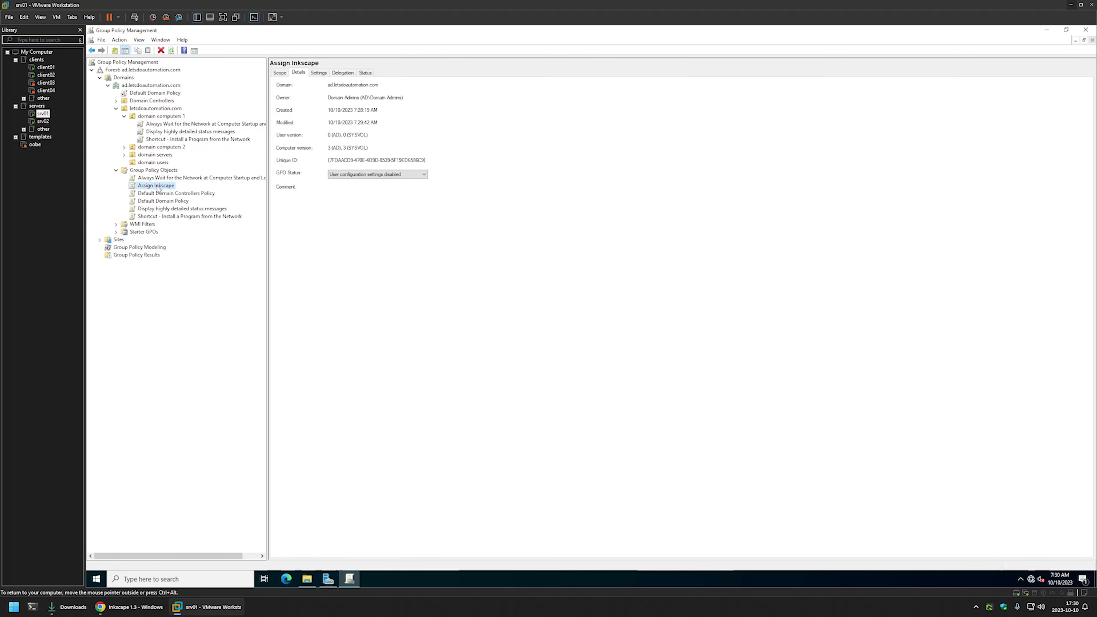
{"action": "left_click_drag", "start_coordinate": [158, 186], "coordinate": [161, 121]}
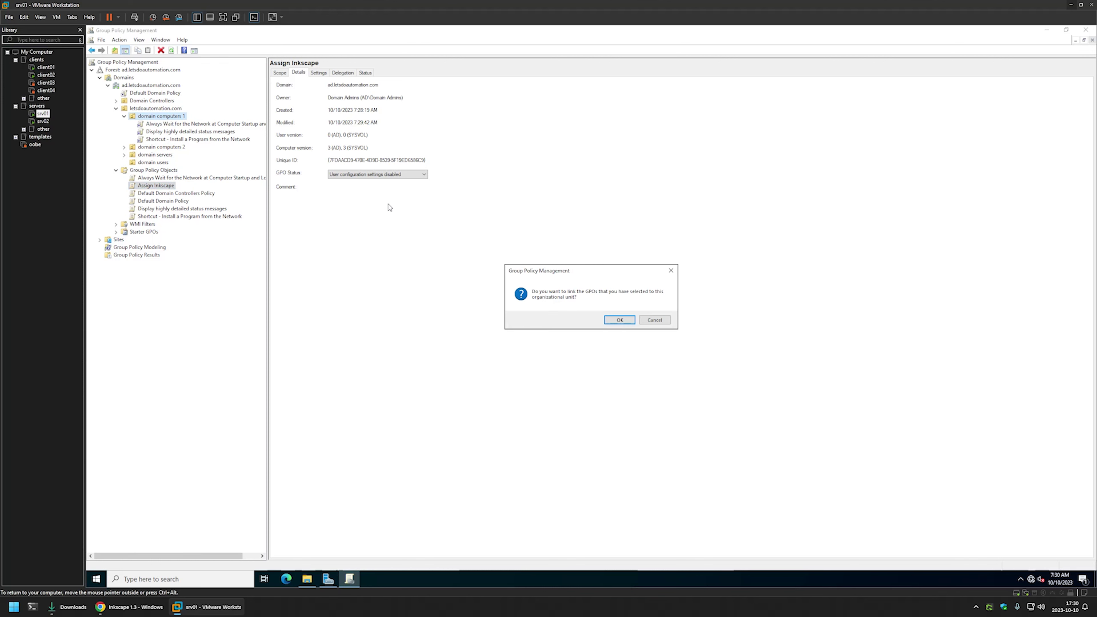
{"action": "left_click", "coordinate": [620, 319]}
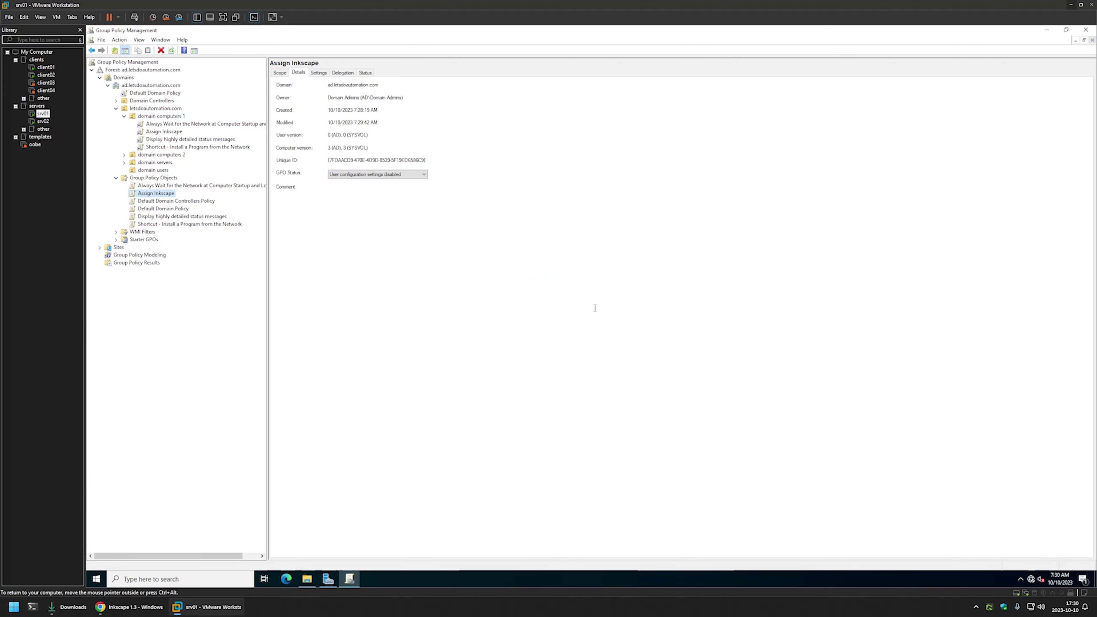
{"action": "left_click", "coordinate": [169, 117]}
{"action": "left_click", "coordinate": [168, 131]}
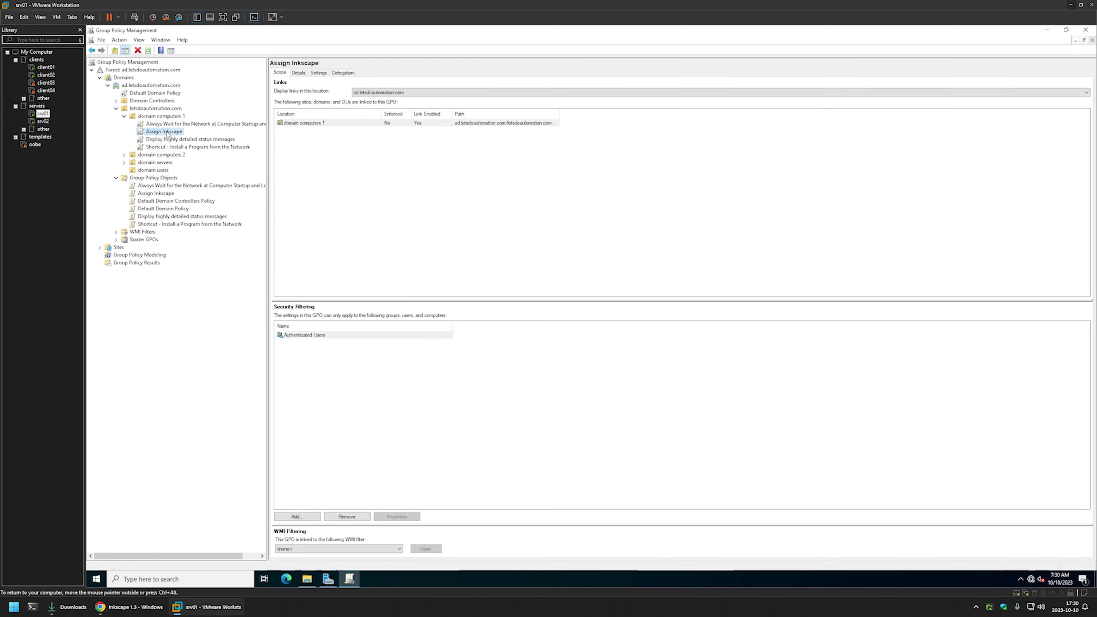
{"action": "left_click", "coordinate": [160, 116]}
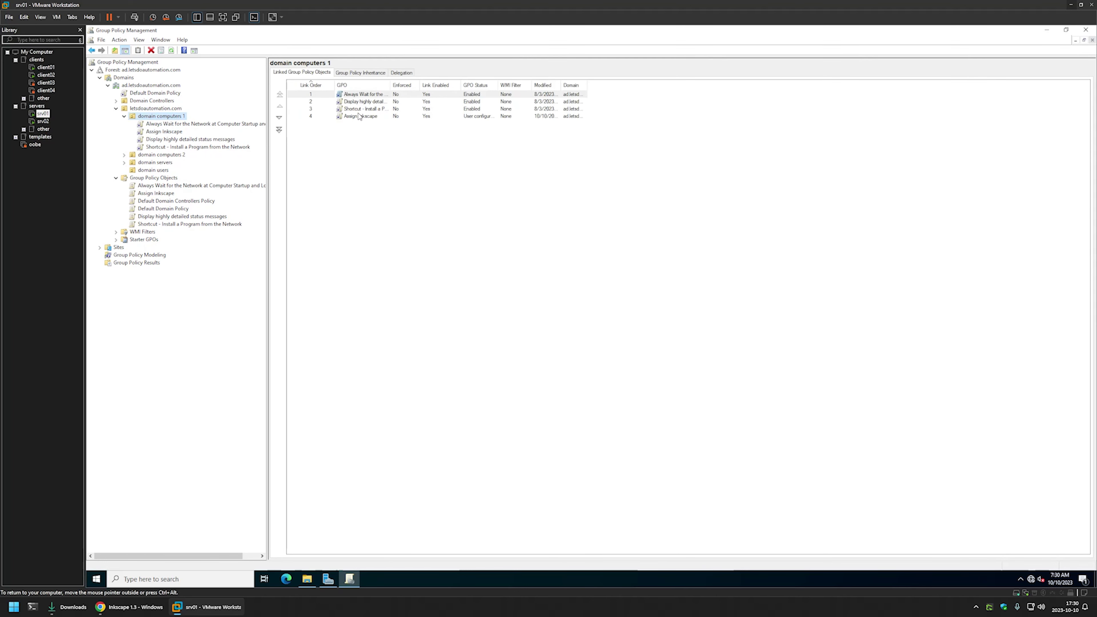
{"action": "left_click", "coordinate": [340, 117]}
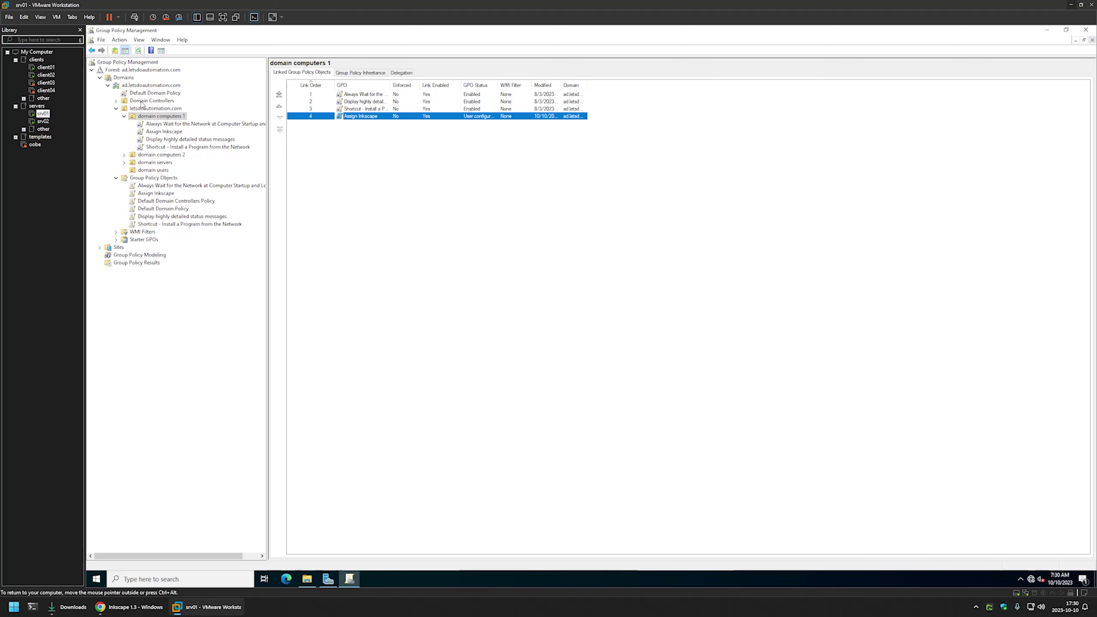
- Switch to the client01 virtual machine and run gpupdate in a Command Prompt
{"action": "left_click", "coordinate": [46, 67]}
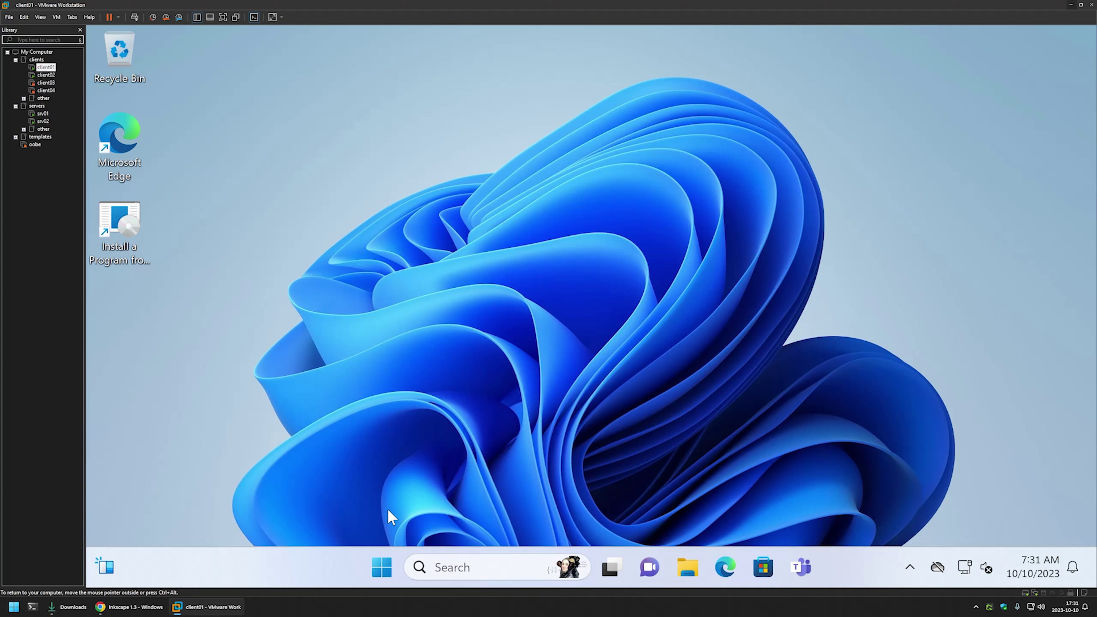
{"action": "left_click", "coordinate": [381, 567]}
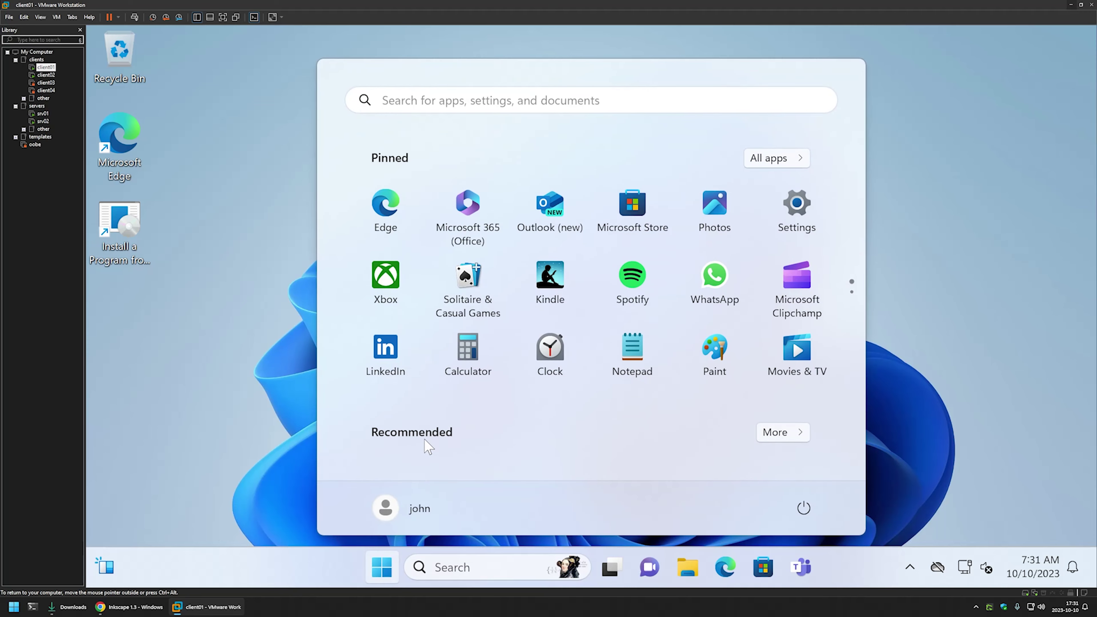
{"action": "type", "text": "cmd"}
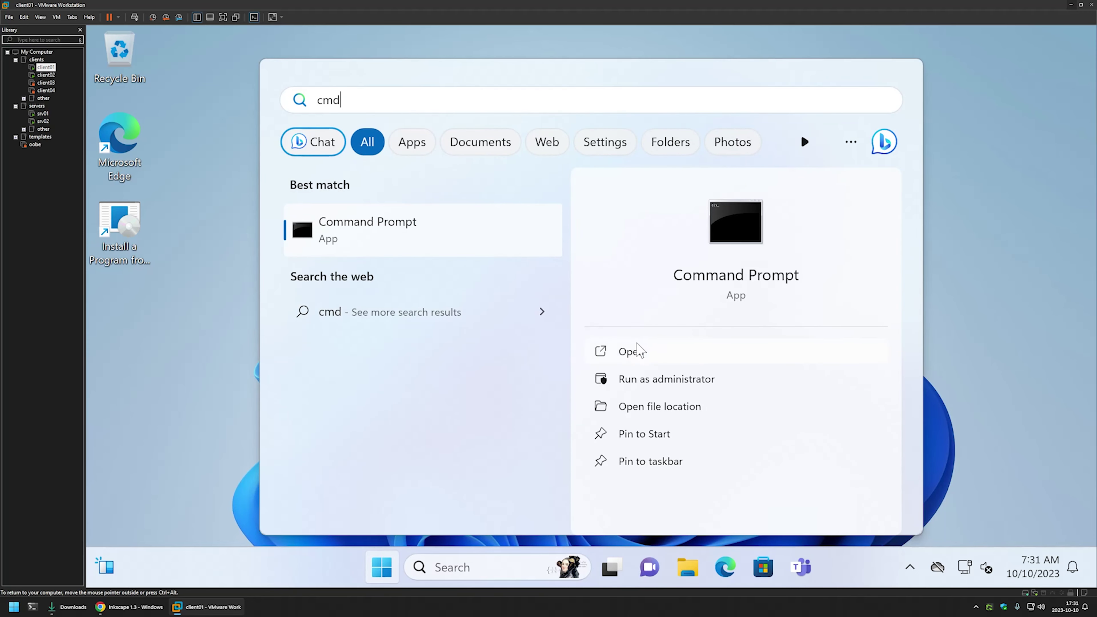
{"action": "left_click", "coordinate": [638, 350]}
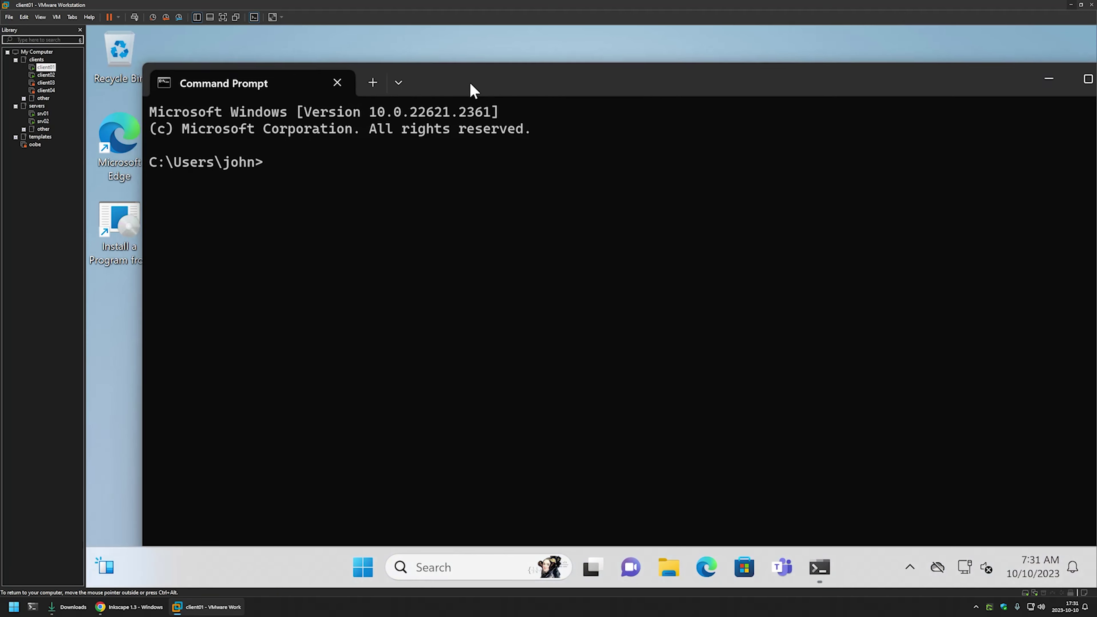
{"action": "left_click_drag", "start_coordinate": [474, 90], "coordinate": [537, 84]}
{"action": "type", "text": "gpupdate"}
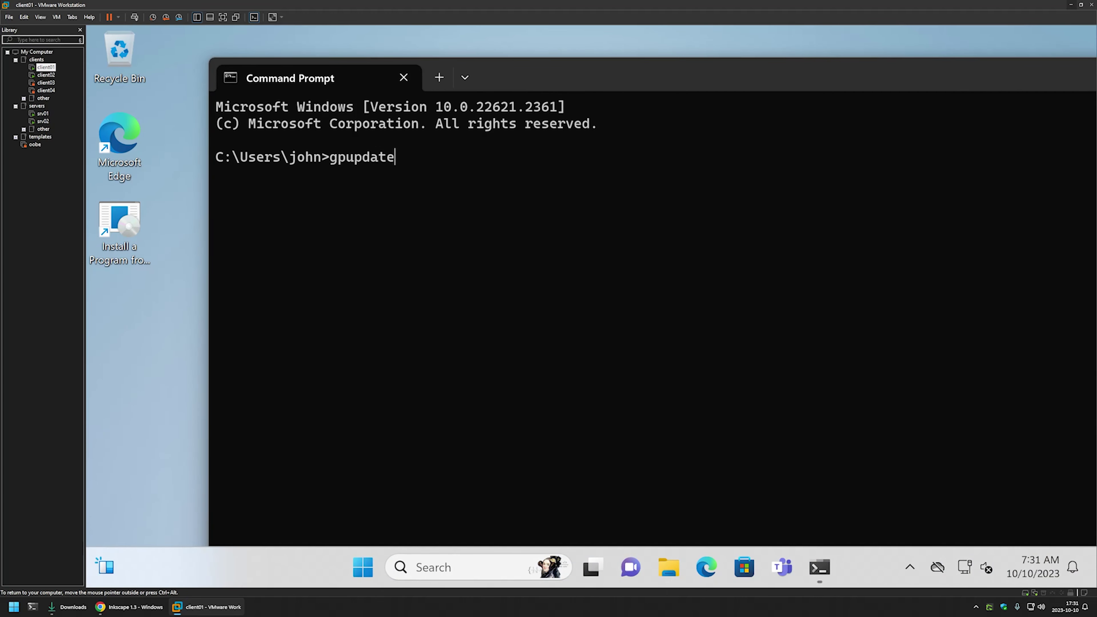
{"action": "key", "text": "Return"}
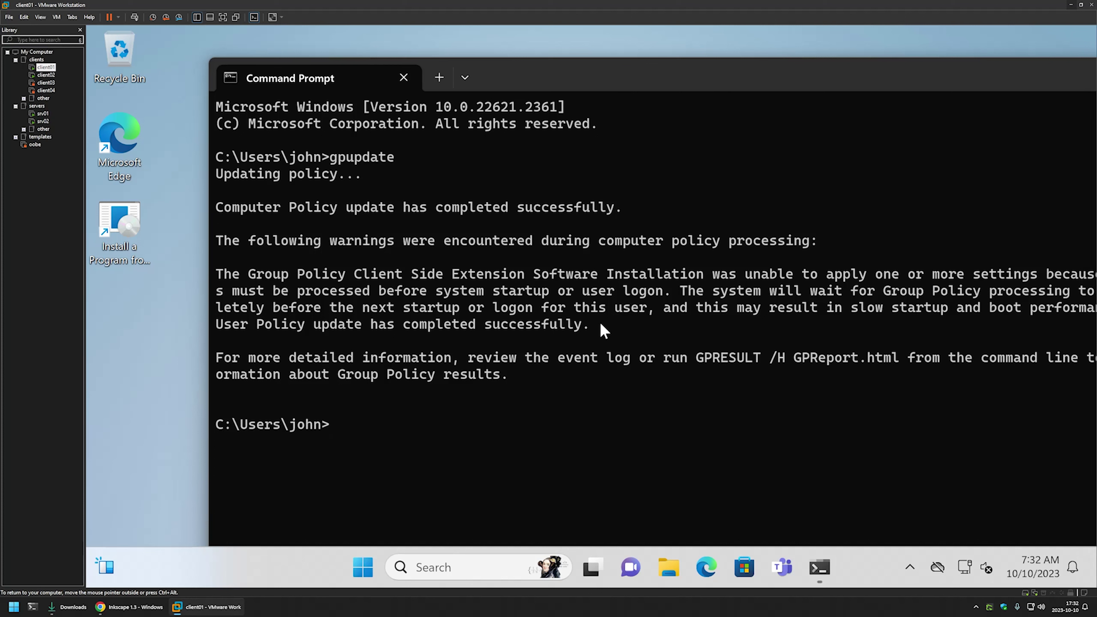
- Review the software installation warning in the gpupdate output and restart client01 immediately with "shutdown -r -t 0"
{"action": "left_click_drag", "start_coordinate": [601, 325], "coordinate": [218, 272]}
{"action": "left_click", "coordinate": [337, 285]}
{"action": "type", "text": "shutdown -r -t 0"}
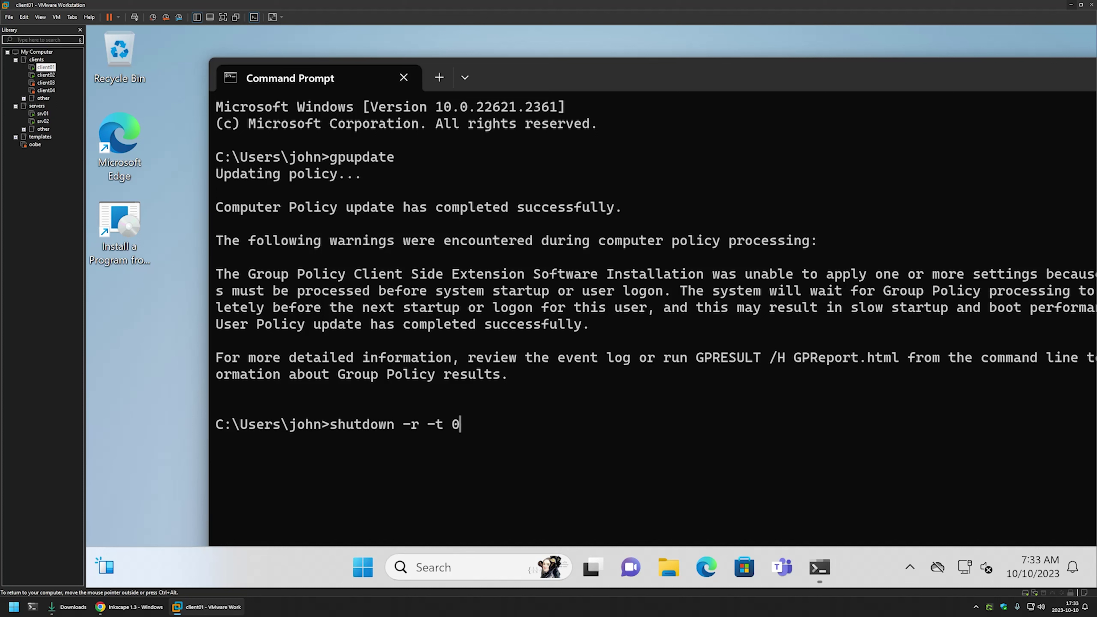
{"action": "key", "text": "Return"}
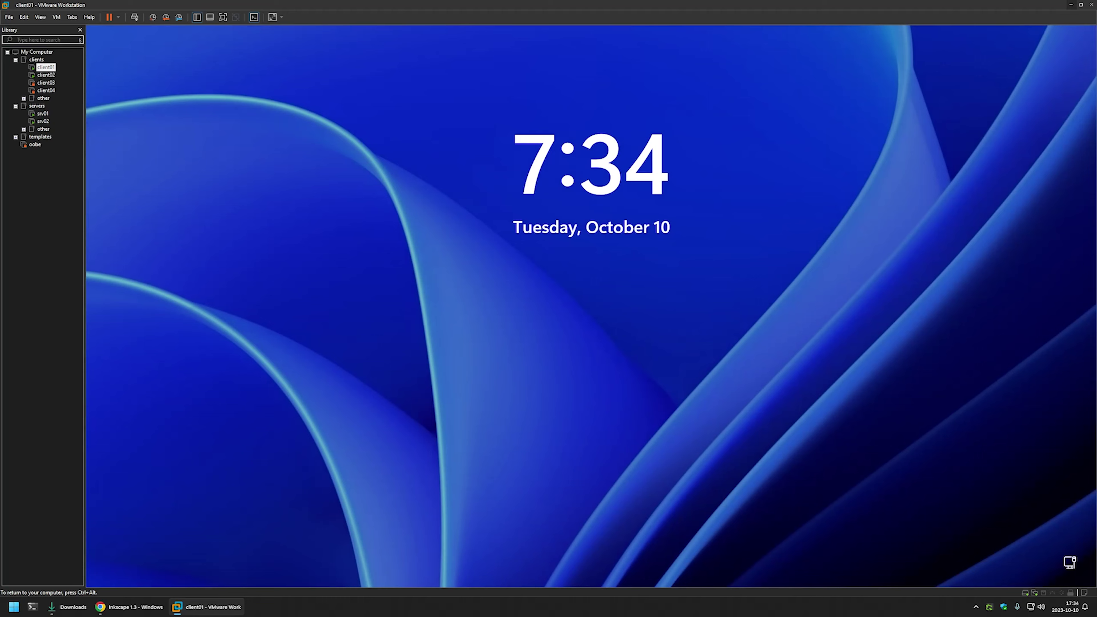
- Sign in to client01 with the account password and launch Inkscape from the desktop to verify the installation
{"action": "left_click", "coordinate": [383, 271]}
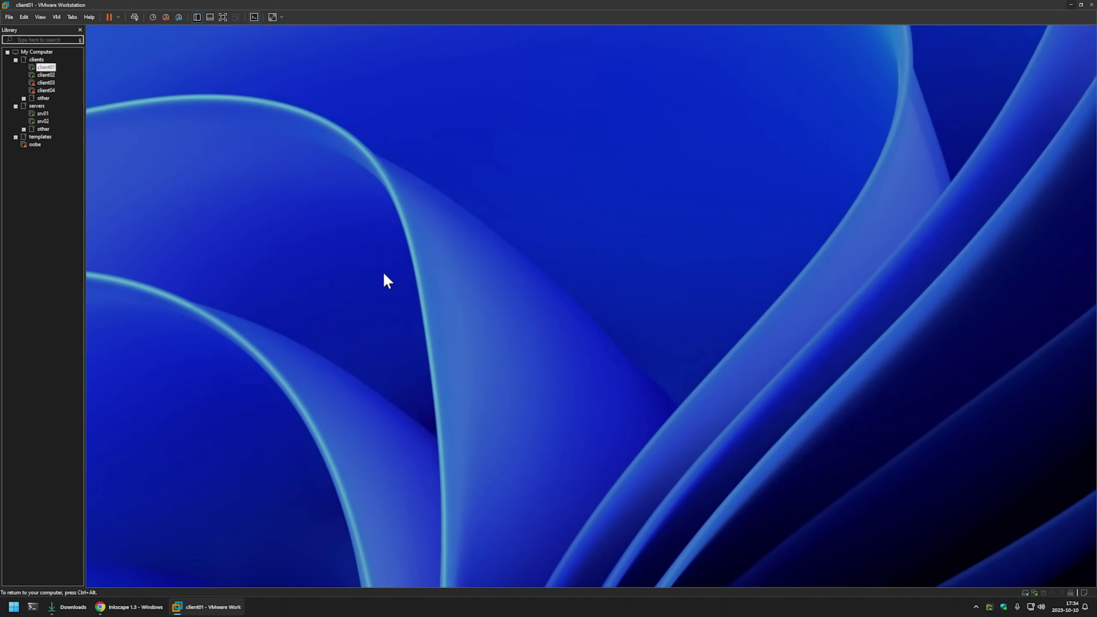
{"action": "type", "text": "*******"}
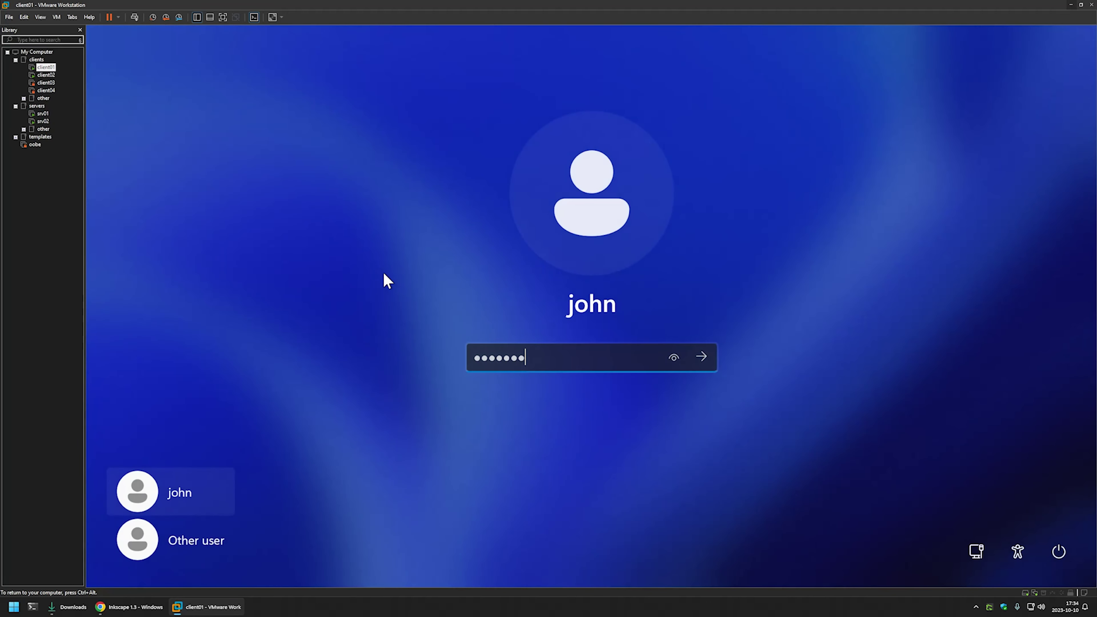
{"action": "key", "text": "Return"}
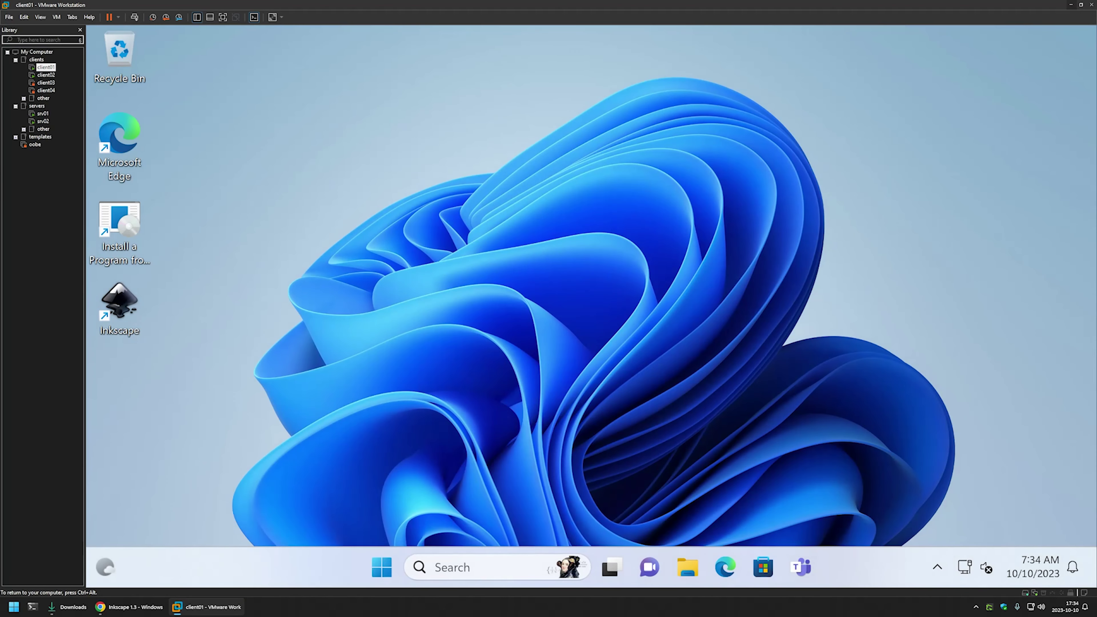
{"action": "key", "text": "ctrl+alt"}
{"action": "left_click", "coordinate": [113, 297]}
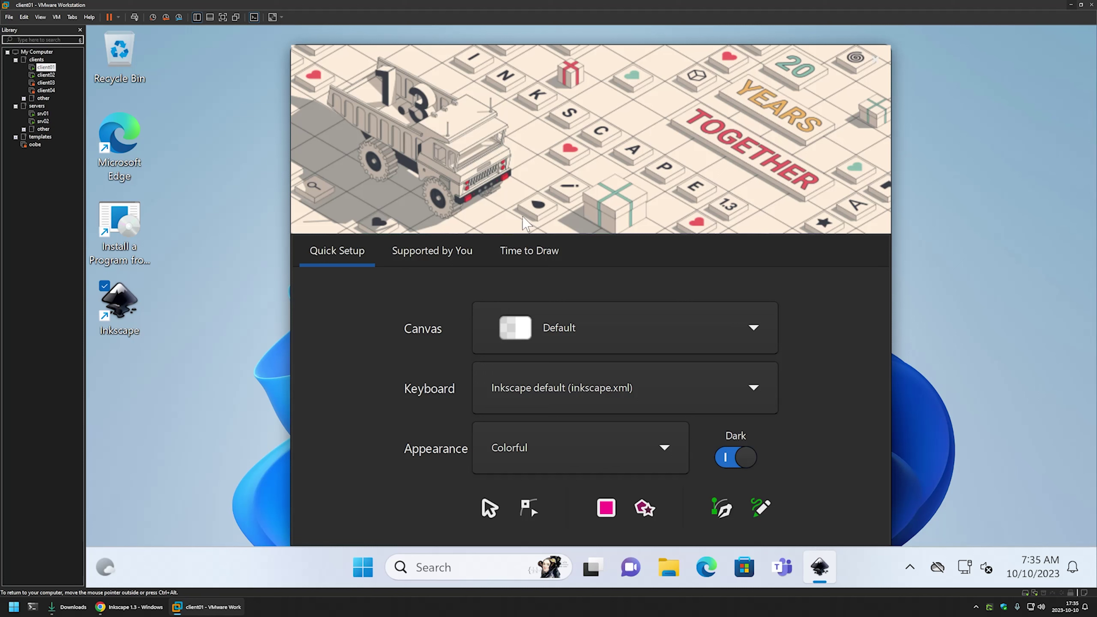
- Switch to the srv01 virtual machine and create a group policy object named "Publish Inkscape"
{"action": "left_click", "coordinate": [43, 114]}
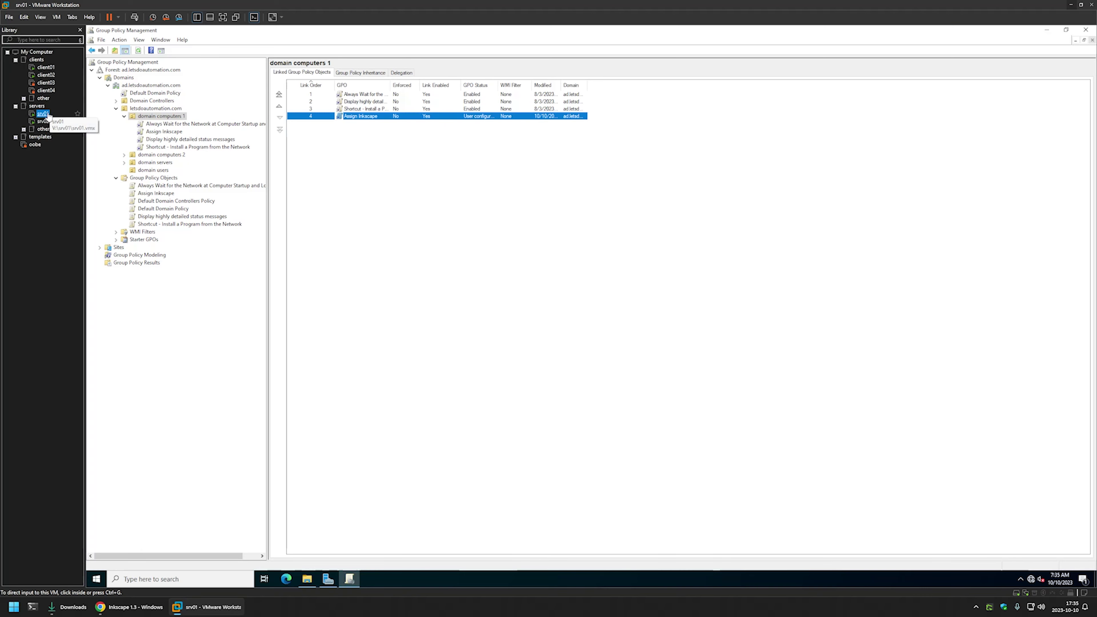
{"action": "left_click", "coordinate": [156, 179]}
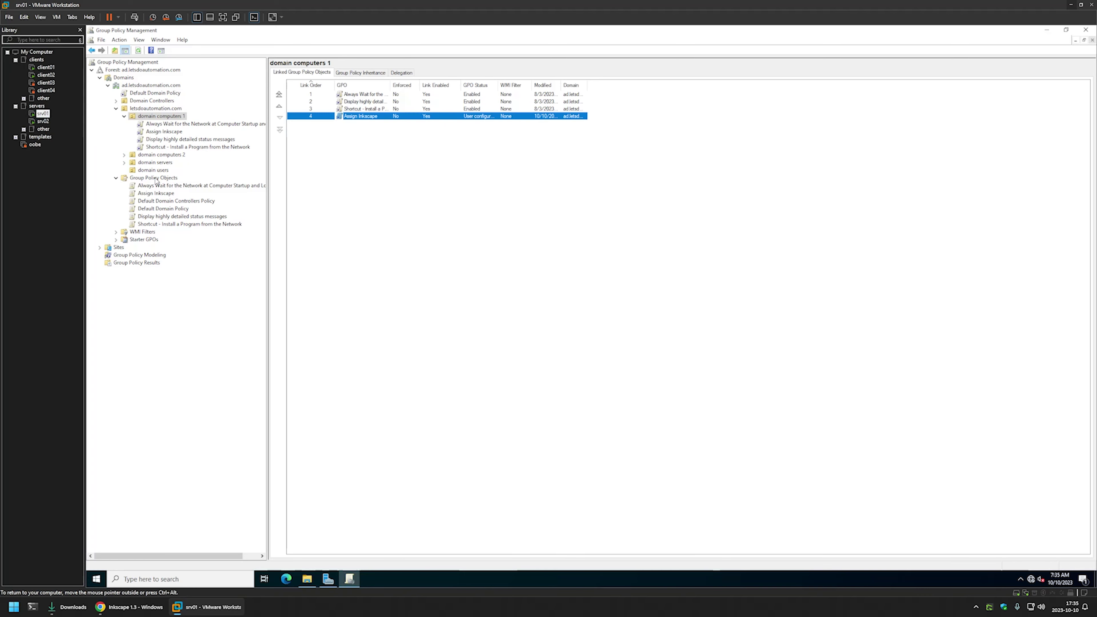
{"action": "right_click", "coordinate": [156, 181]}
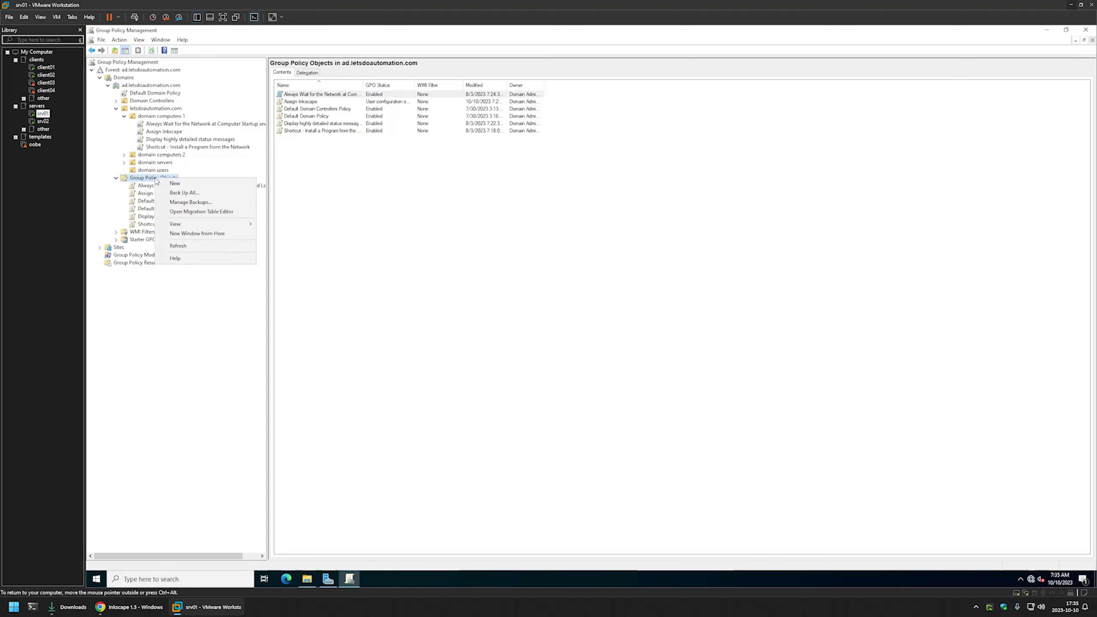
{"action": "left_click", "coordinate": [174, 183]}
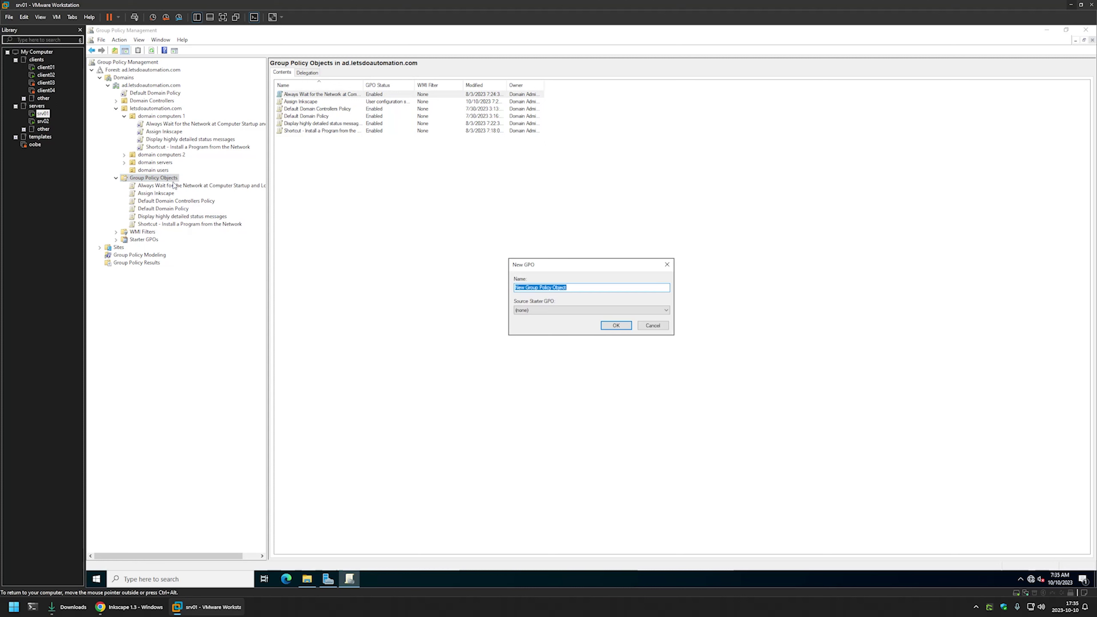
{"action": "type", "text": "Publish Inkscape"}
{"action": "key", "text": "Return"}
{"action": "type", "text": "ublis"}
- Open the Publish Inkscape GPO for editing and go to Software installation under the User Configuration policies
{"action": "left_click", "coordinate": [155, 224]}
{"action": "right_click", "coordinate": [157, 224]}
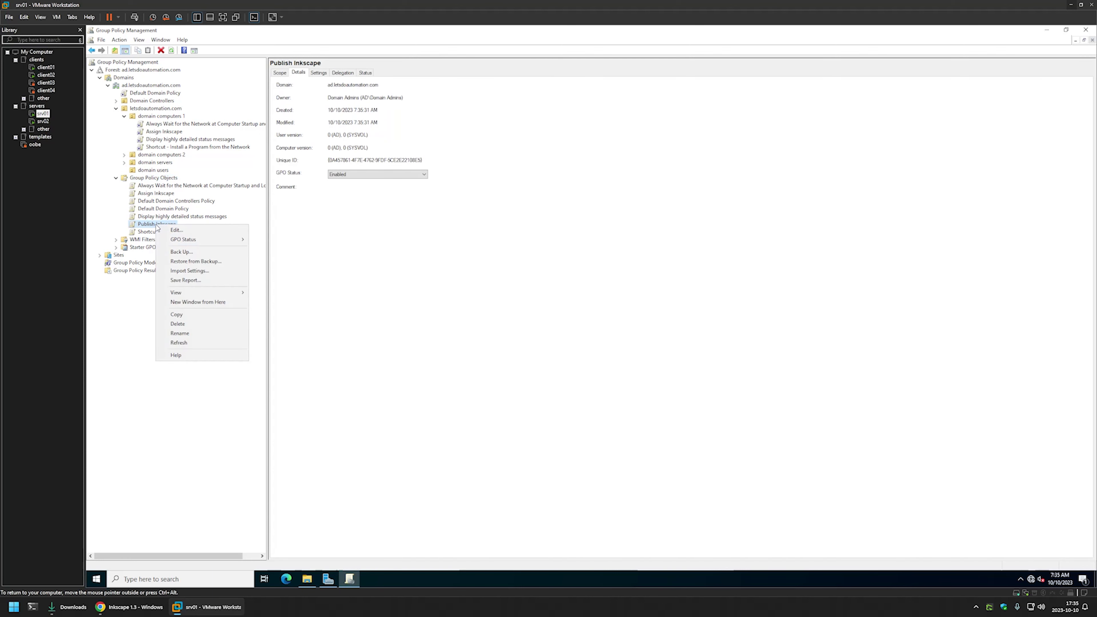
{"action": "left_click", "coordinate": [183, 230]}
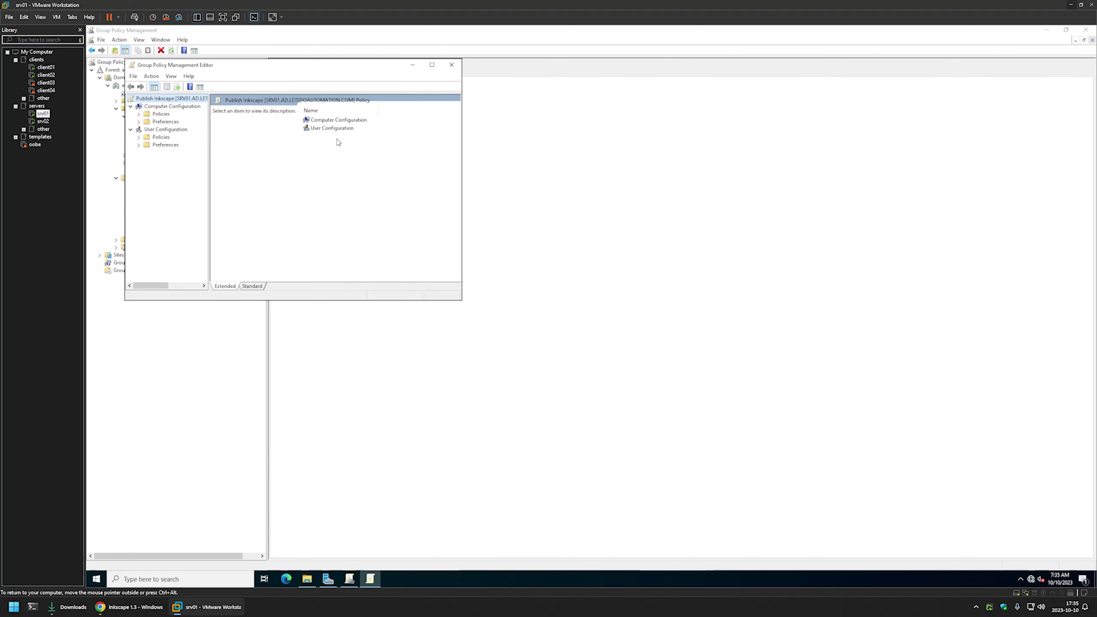
{"action": "left_click_drag", "start_coordinate": [265, 65], "coordinate": [530, 145]}
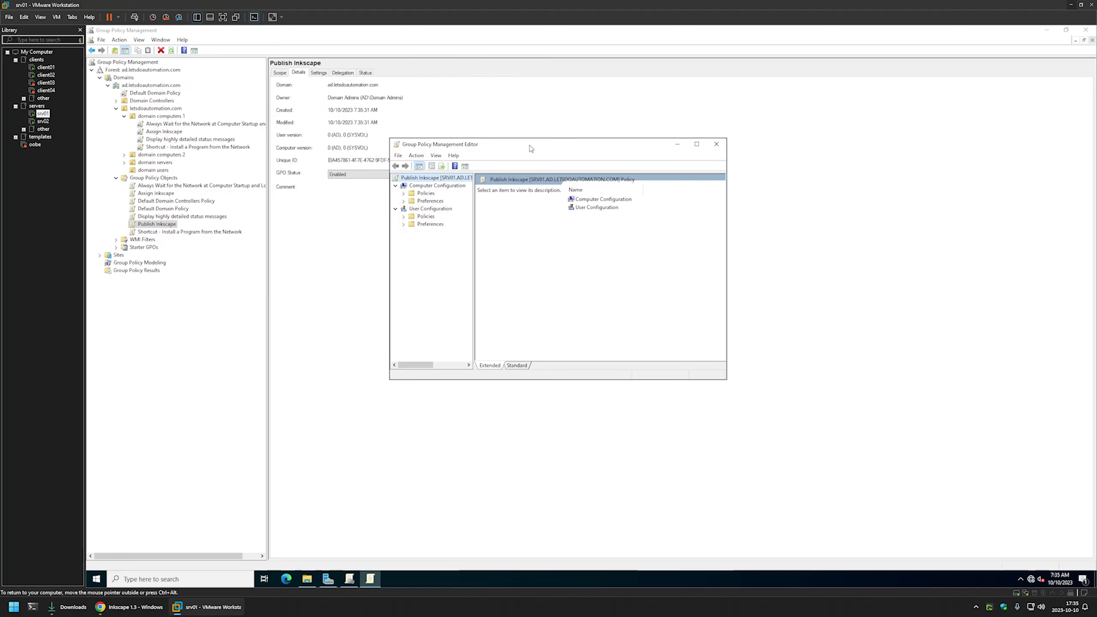
{"action": "left_click", "coordinate": [404, 215]}
{"action": "left_click", "coordinate": [412, 224]}
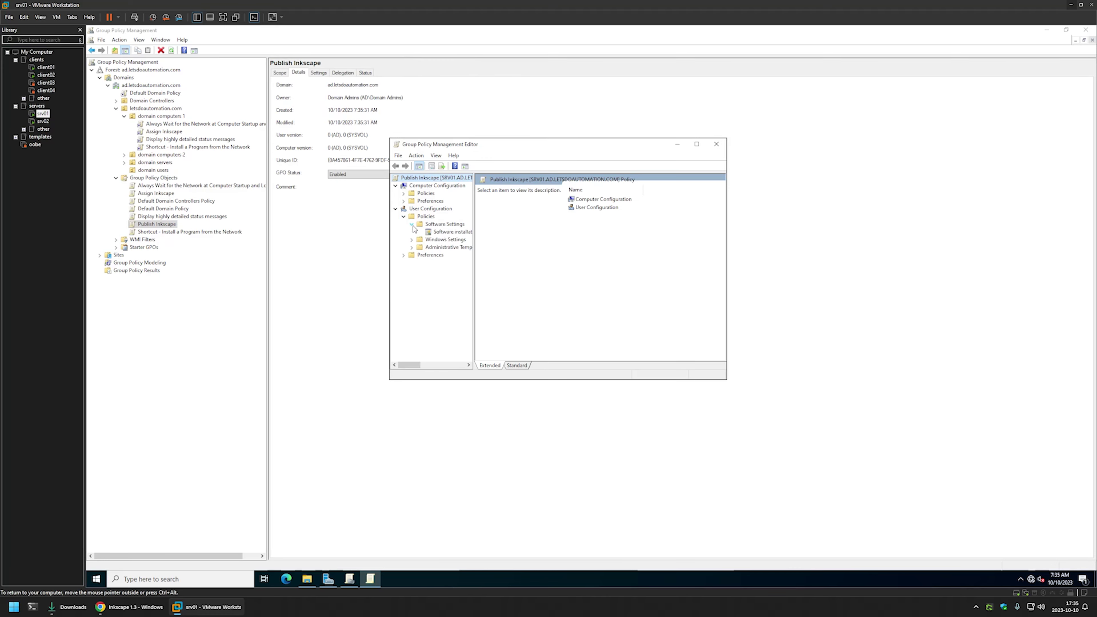
{"action": "left_click", "coordinate": [449, 231]}
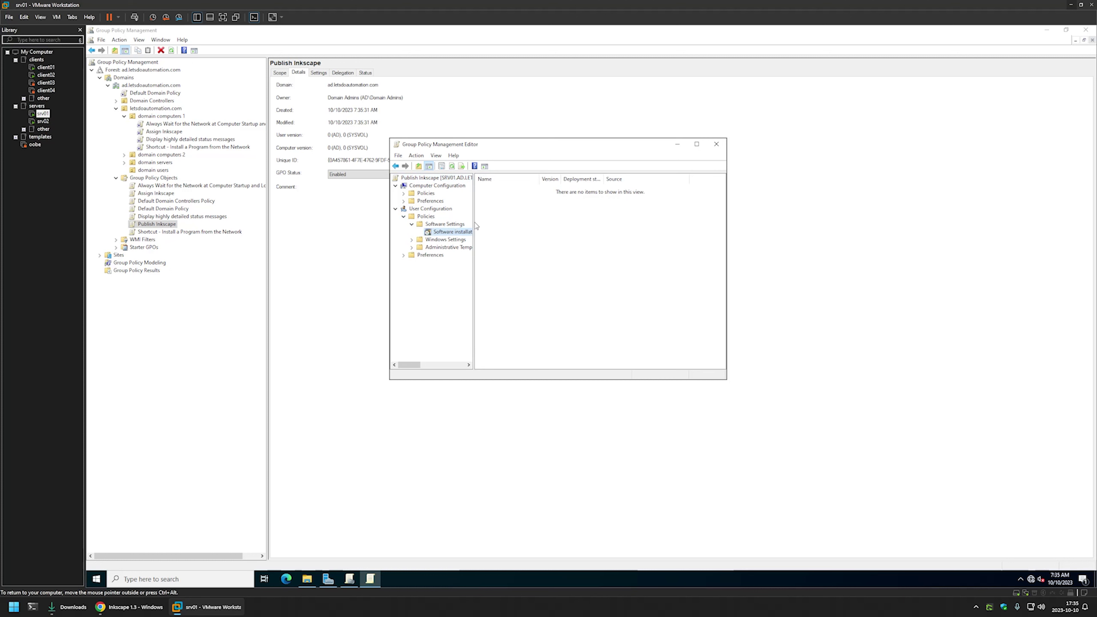
- Add a new software package using the Inkscape 1.3 MSI from the \\srv02\software\Inkscape share
{"action": "right_click", "coordinate": [513, 217]}
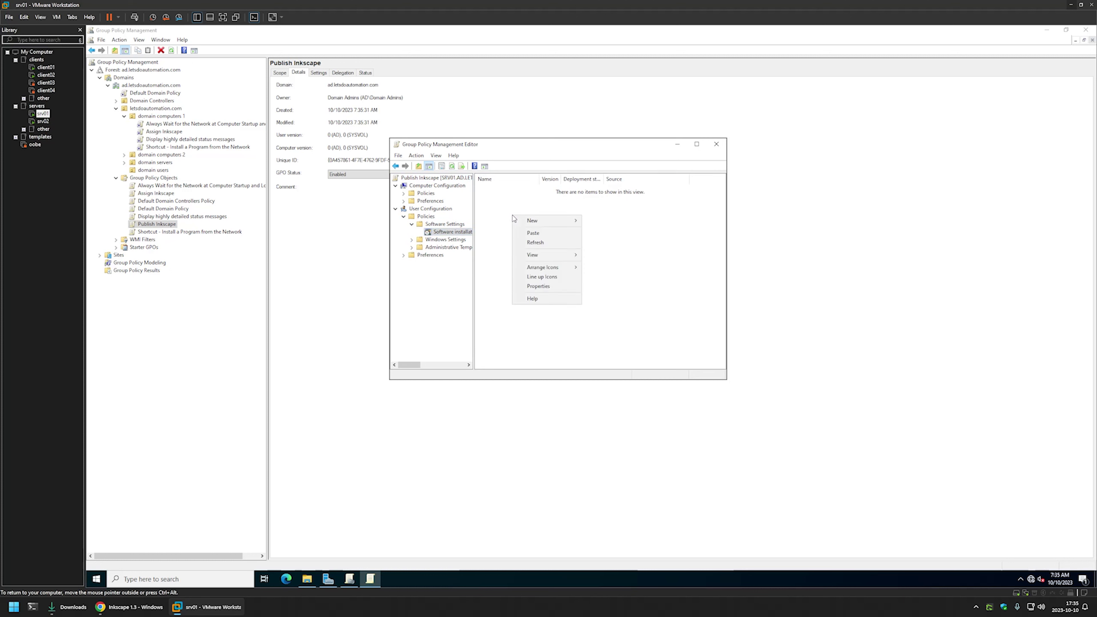
{"action": "mouse_move", "coordinate": [535, 221]}
{"action": "left_click", "coordinate": [596, 221]}
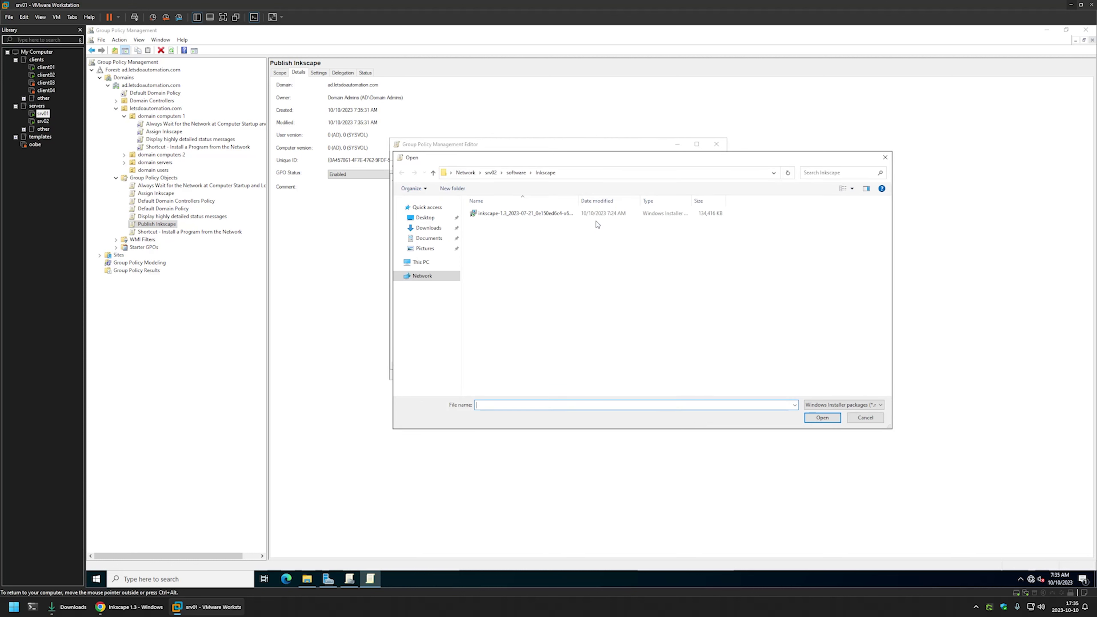
{"action": "left_click", "coordinate": [578, 173]}
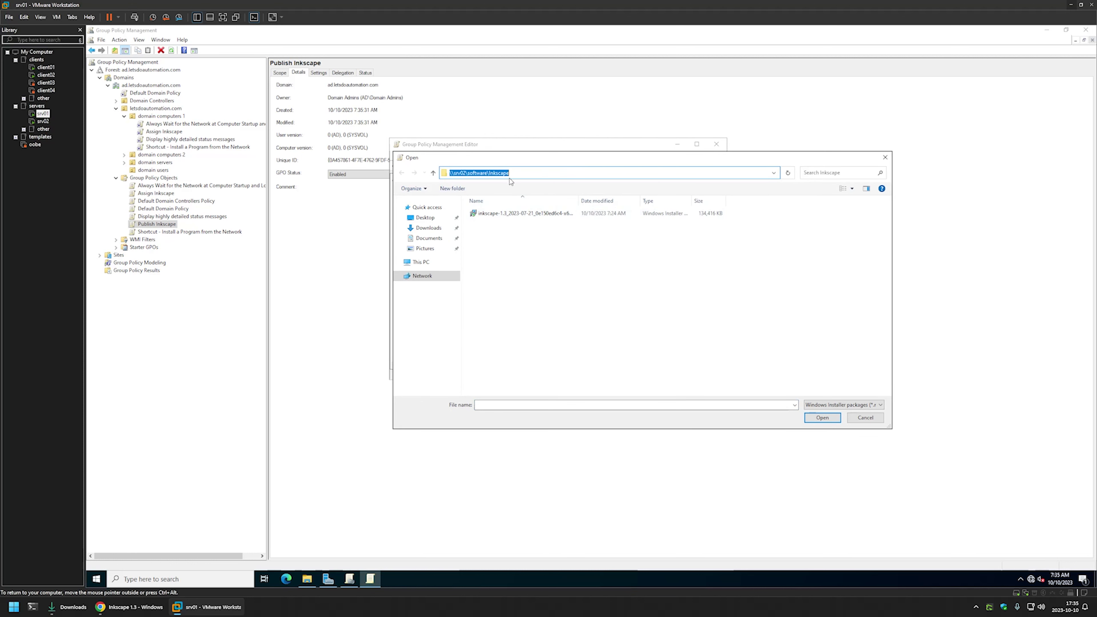
{"action": "left_click", "coordinate": [500, 232]}
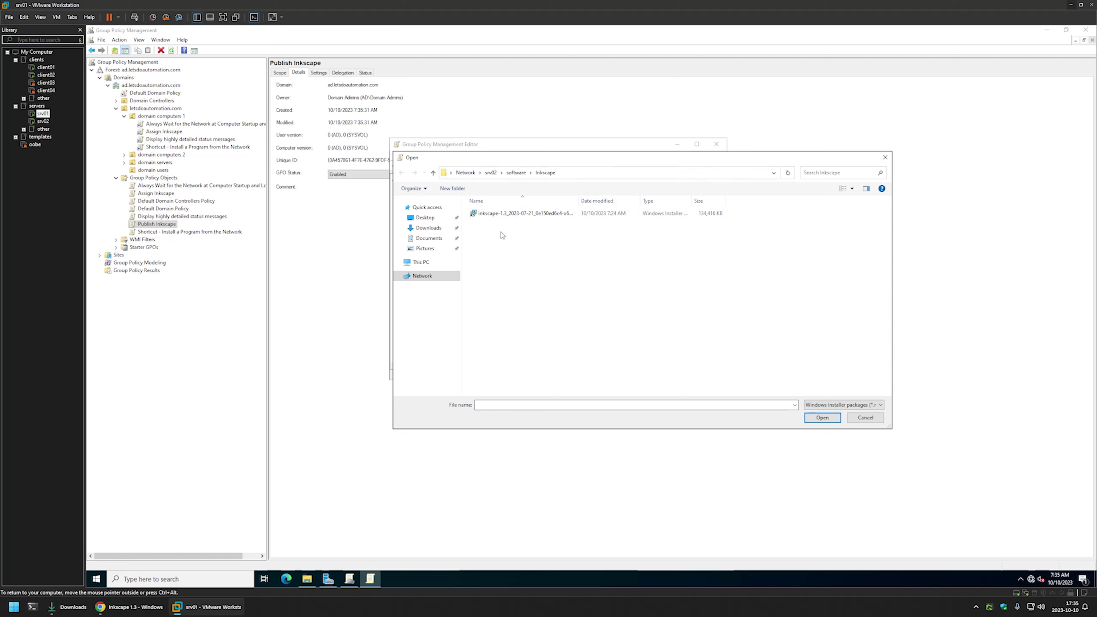
{"action": "left_click", "coordinate": [514, 172]}
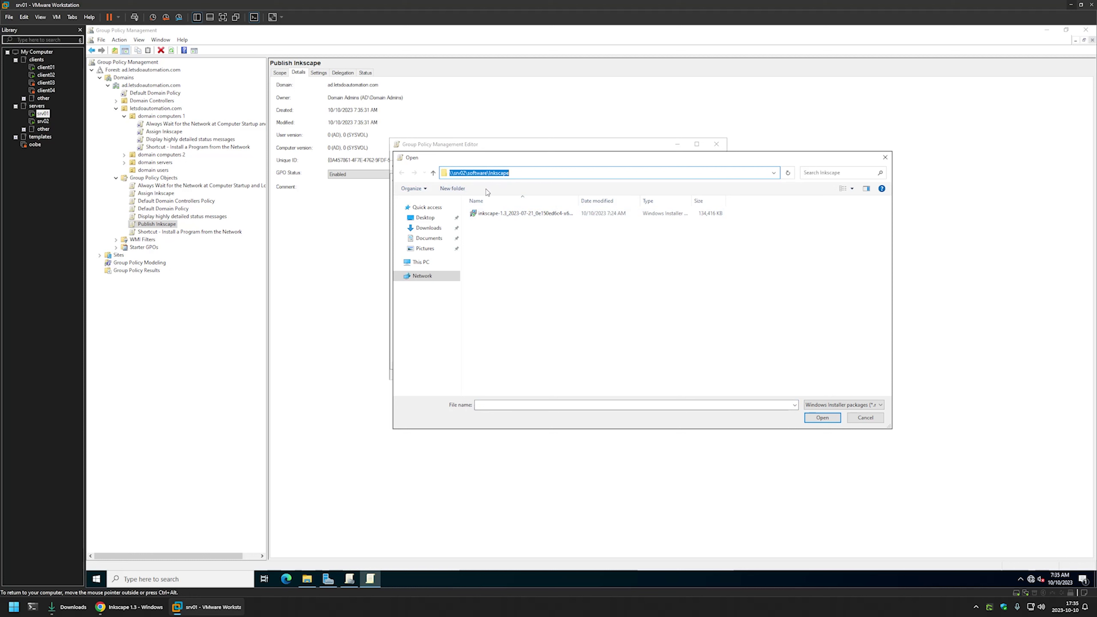
{"action": "left_click", "coordinate": [509, 213]}
{"action": "double_click", "coordinate": [509, 213]}
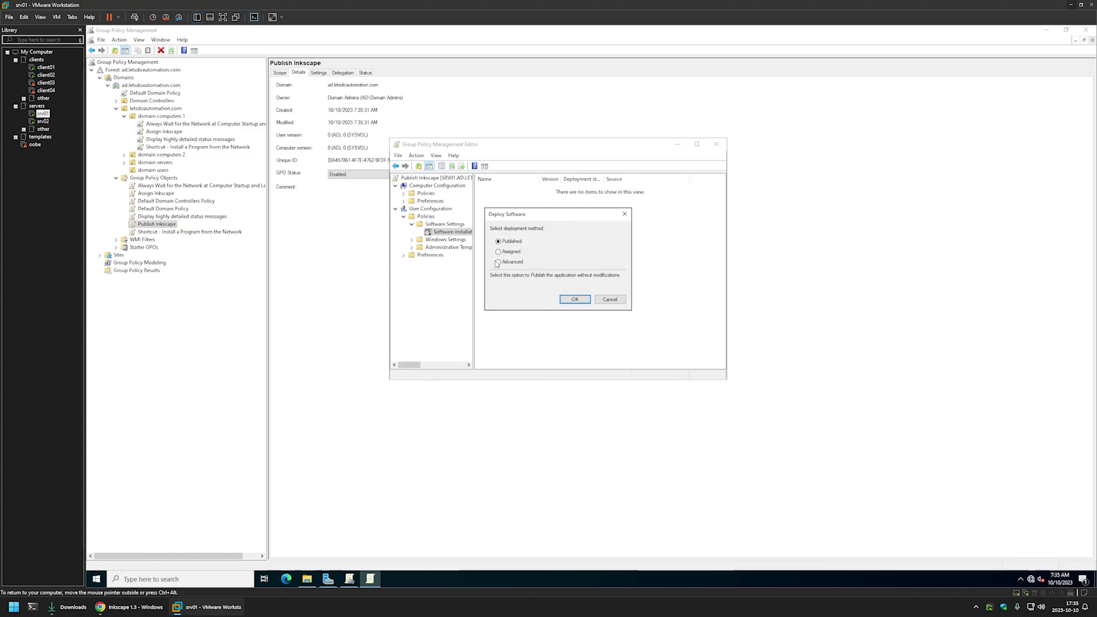
- Choose the Advanced deployment method, accept Published as Inkscape's deployment type, and close the policy editor
{"action": "left_click", "coordinate": [518, 263]}
{"action": "left_click", "coordinate": [575, 299]}
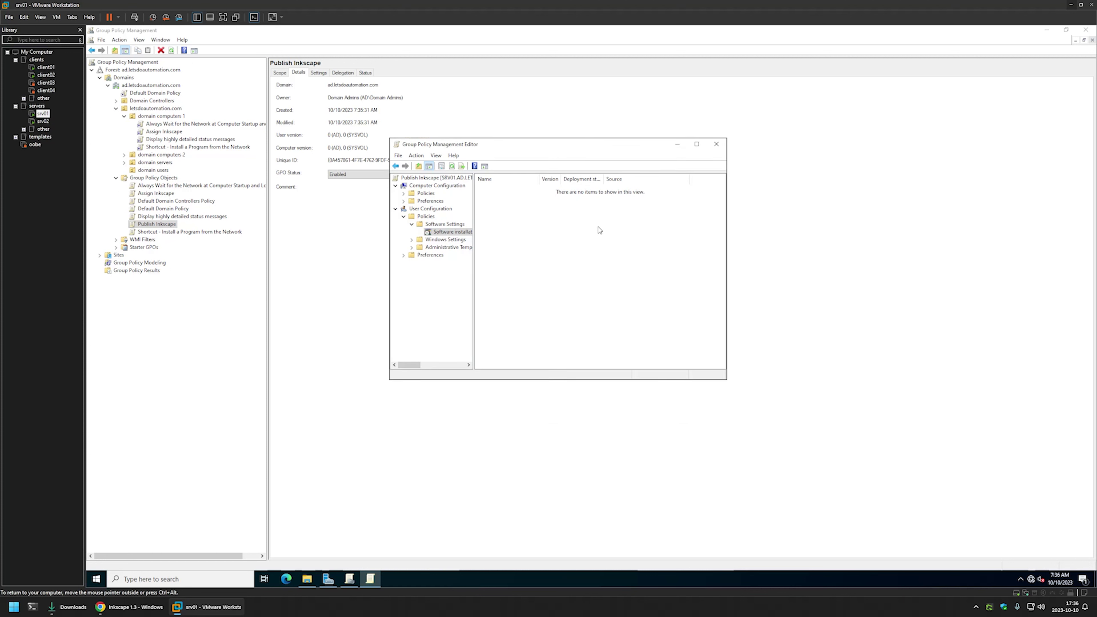
{"action": "left_click", "coordinate": [535, 173]}
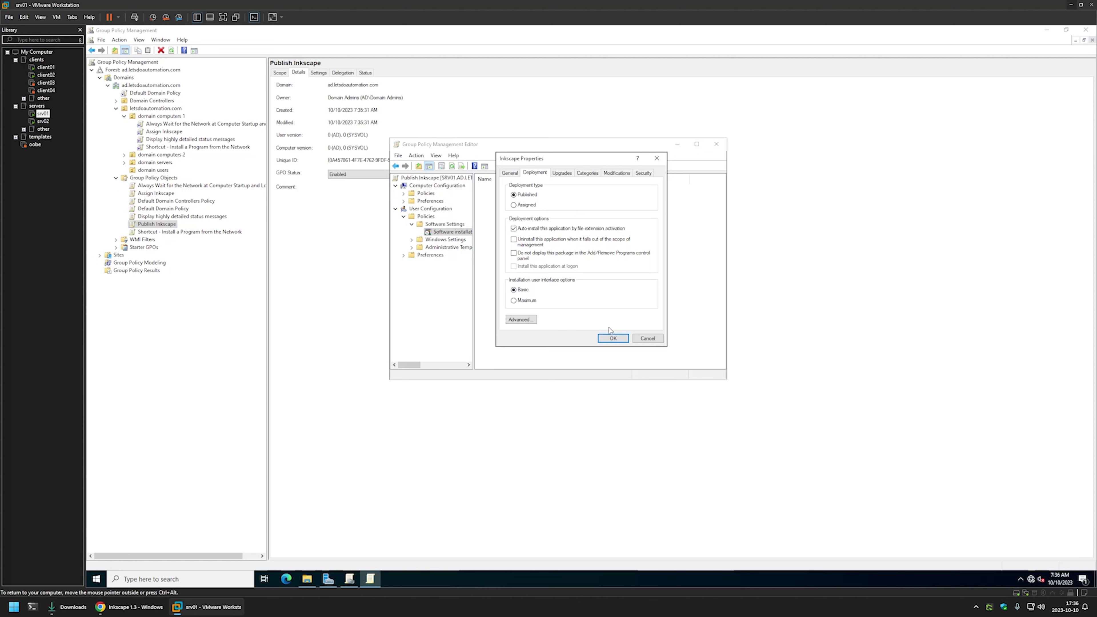
{"action": "left_click", "coordinate": [608, 338]}
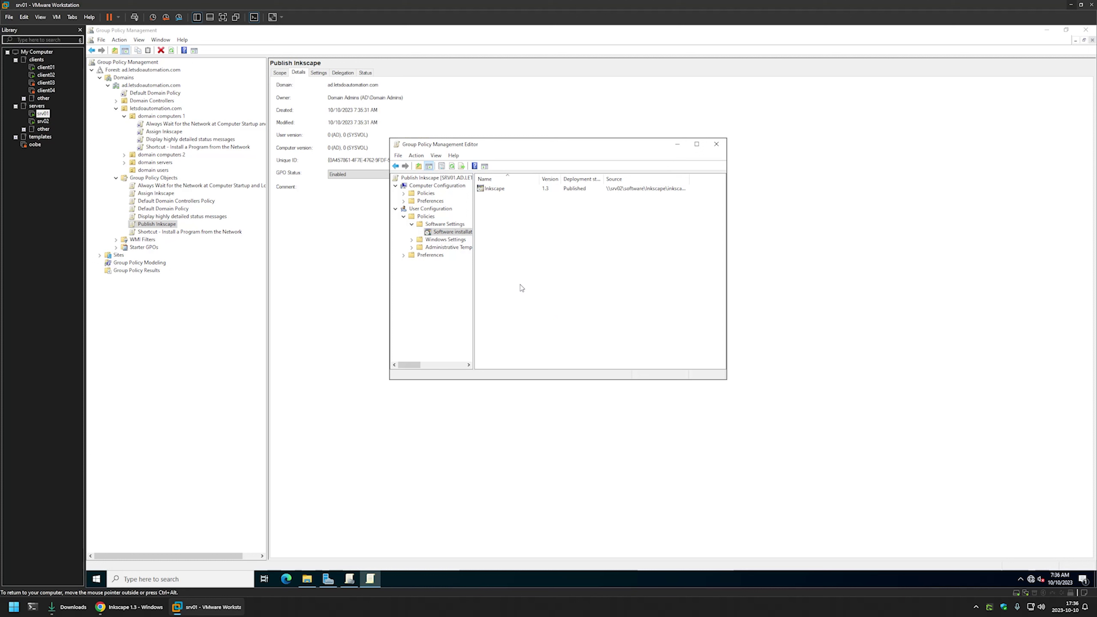
{"action": "left_click", "coordinate": [715, 145]}
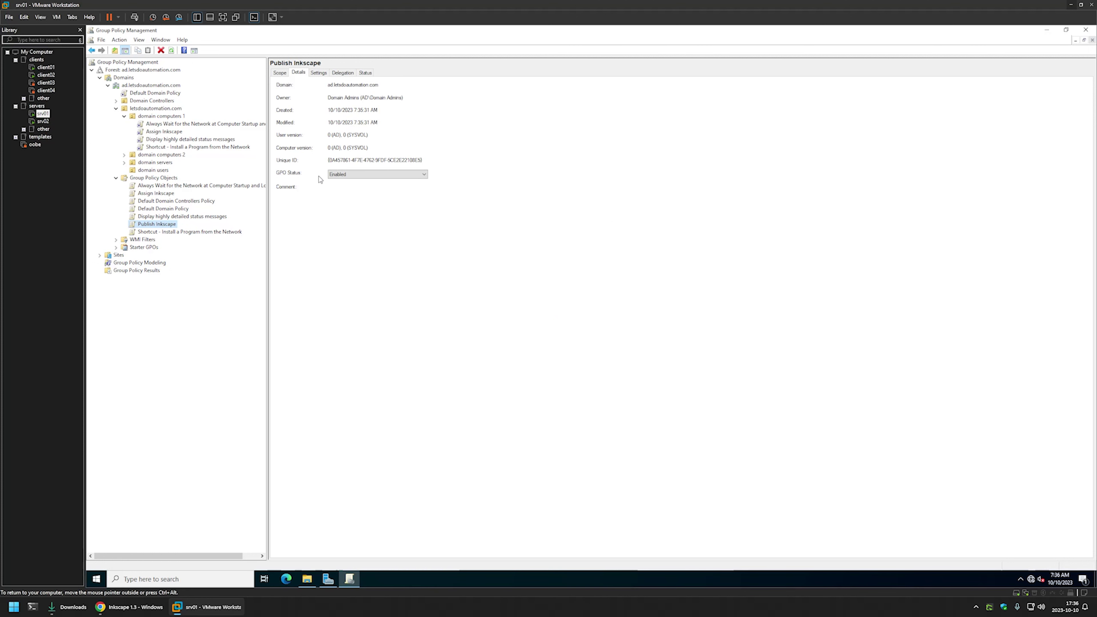
- Set the Publish Inkscape GPO status to "Computer configuration settings disabled"
{"action": "left_click", "coordinate": [359, 175]}
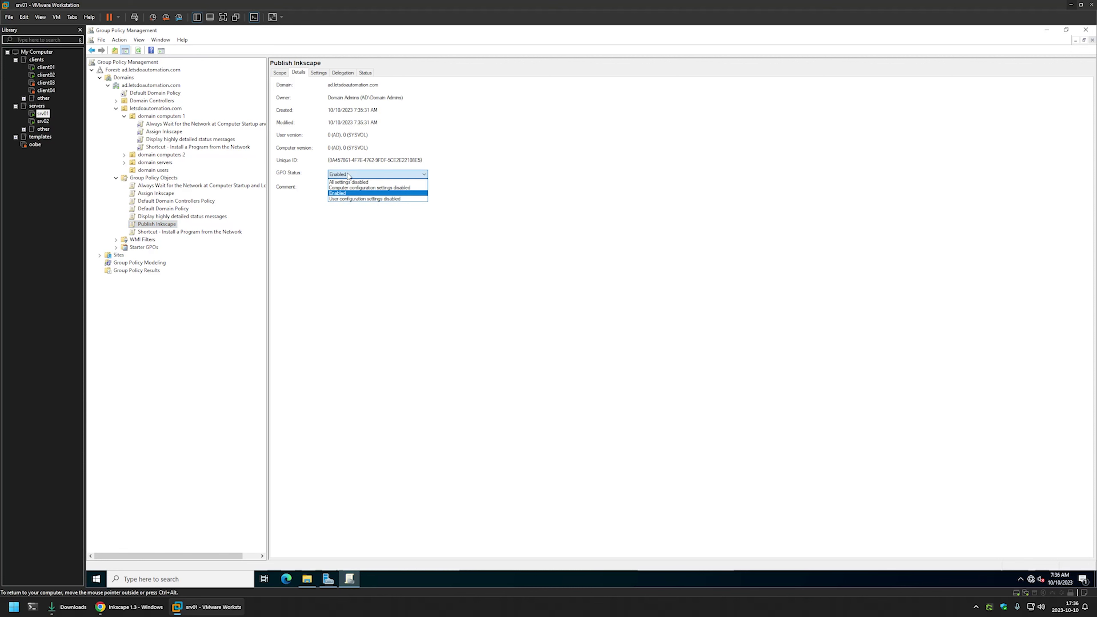
{"action": "left_click", "coordinate": [363, 189]}
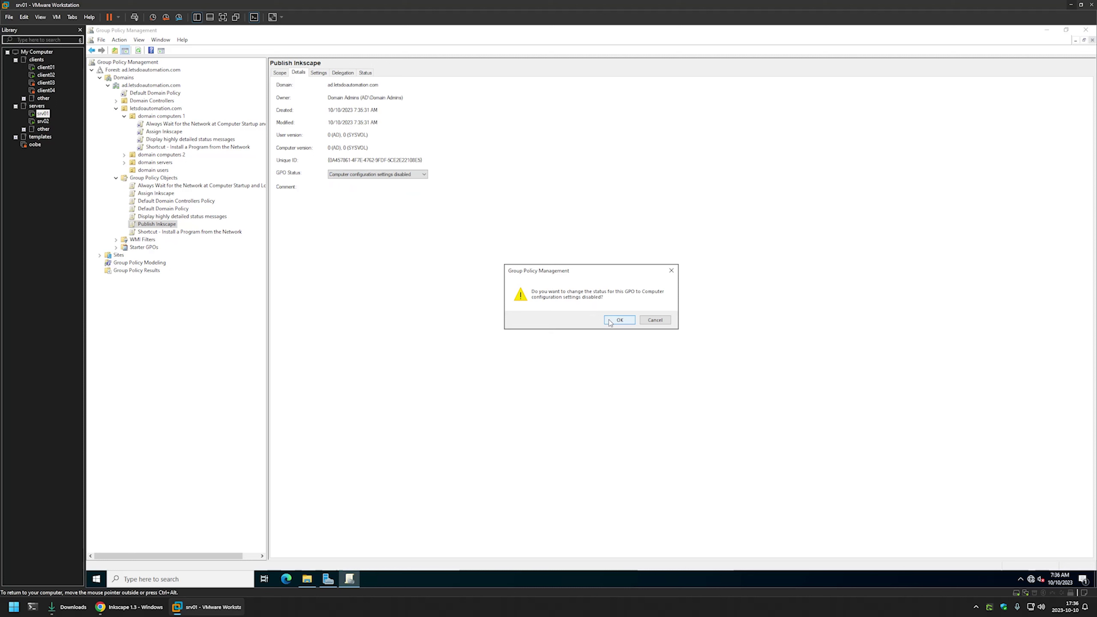
{"action": "left_click", "coordinate": [619, 320]}
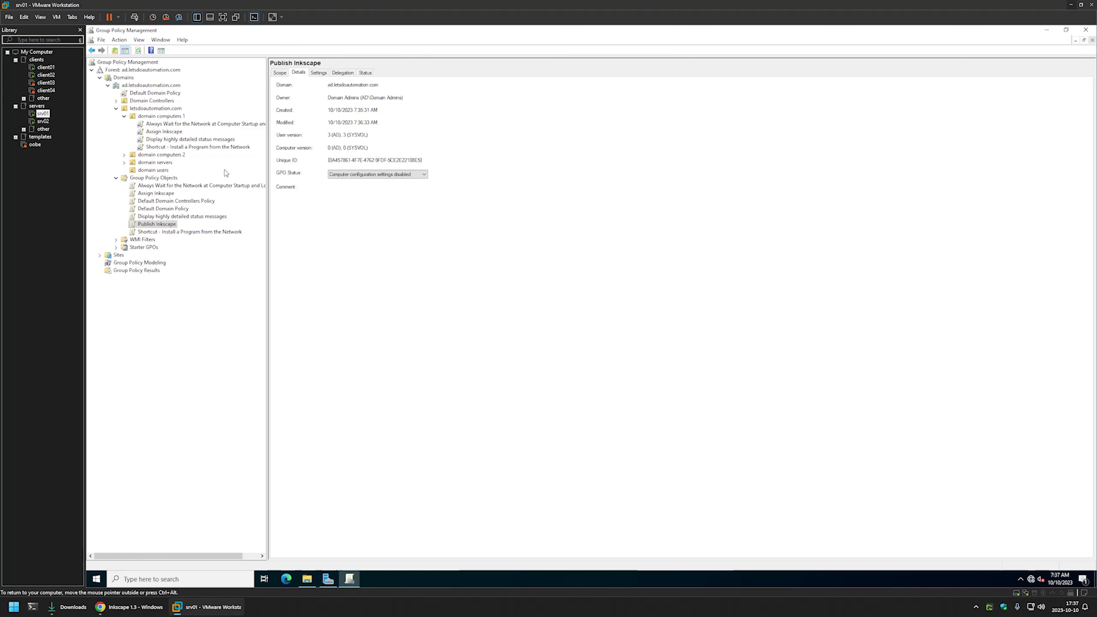
- Link the Publish Inkscape GPO to the domain users organizational unit and check it among the unit's linked GPOs
{"action": "left_click", "coordinate": [146, 170]}
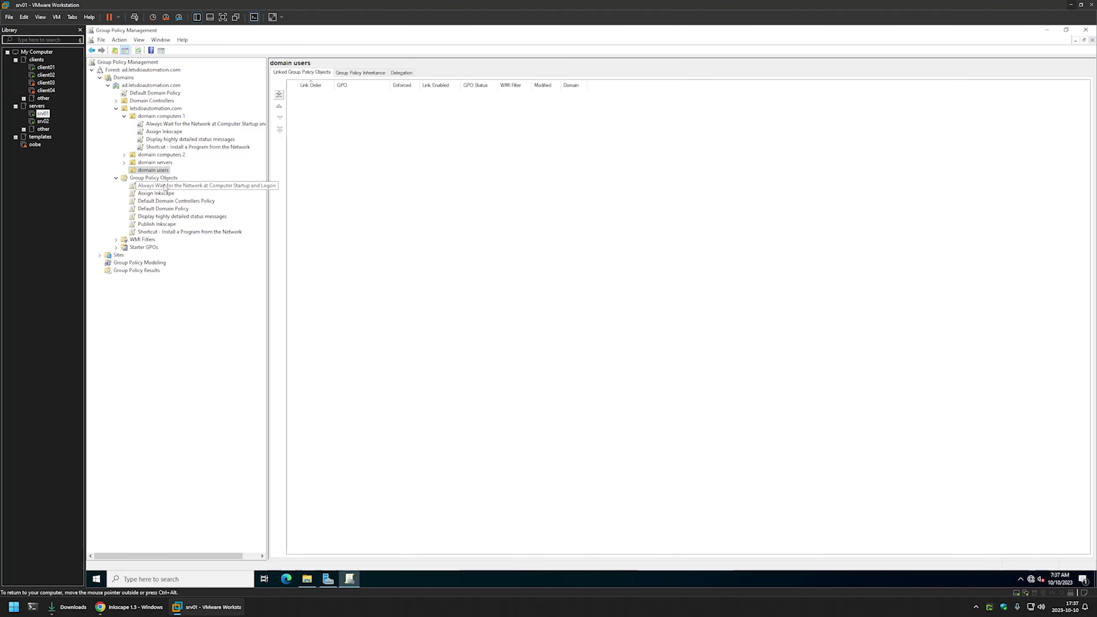
{"action": "left_click", "coordinate": [161, 225]}
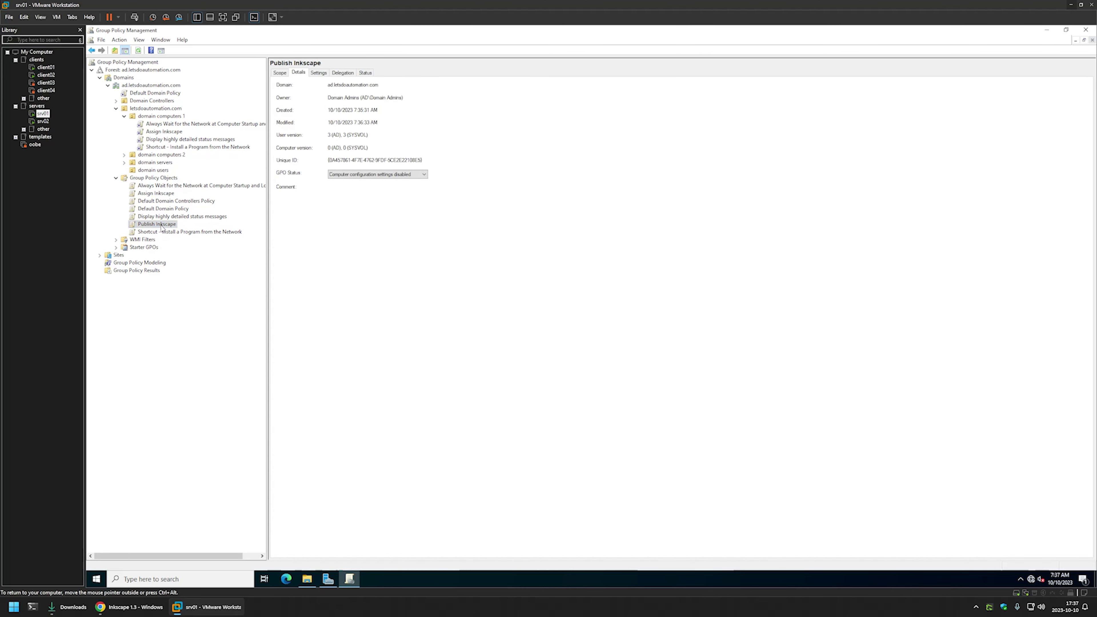
{"action": "left_click_drag", "start_coordinate": [161, 228], "coordinate": [158, 172]}
{"action": "left_click", "coordinate": [620, 319]}
{"action": "left_click", "coordinate": [124, 169]}
{"action": "left_click", "coordinate": [160, 170]}
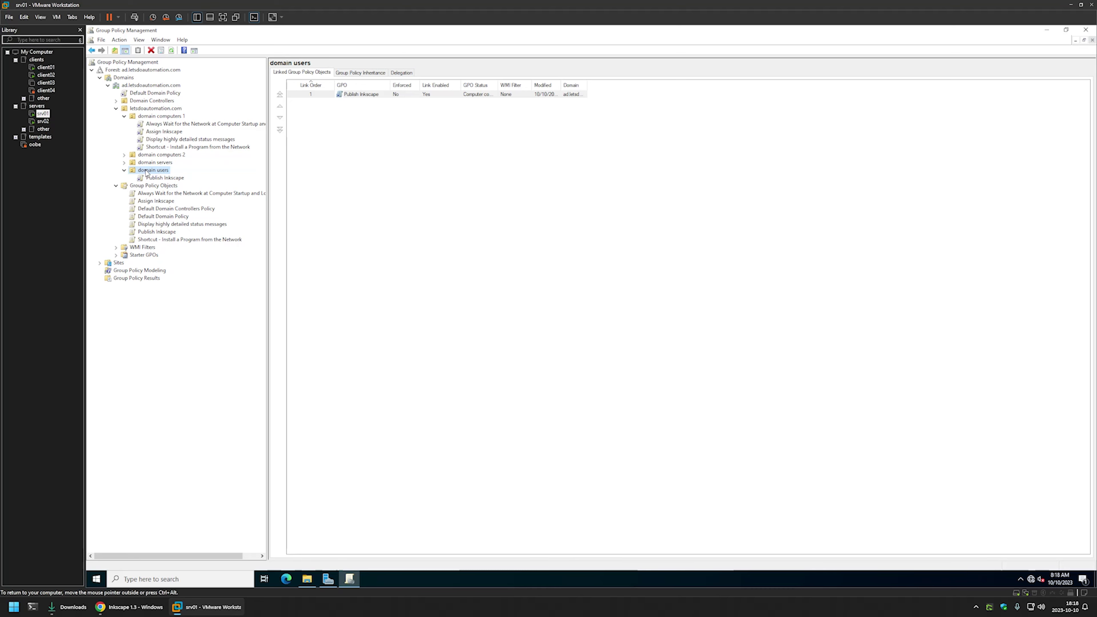
- Switch to the client02 virtual machine, open Install a Program from the Network, and refresh its program list
{"action": "left_click", "coordinate": [46, 75]}
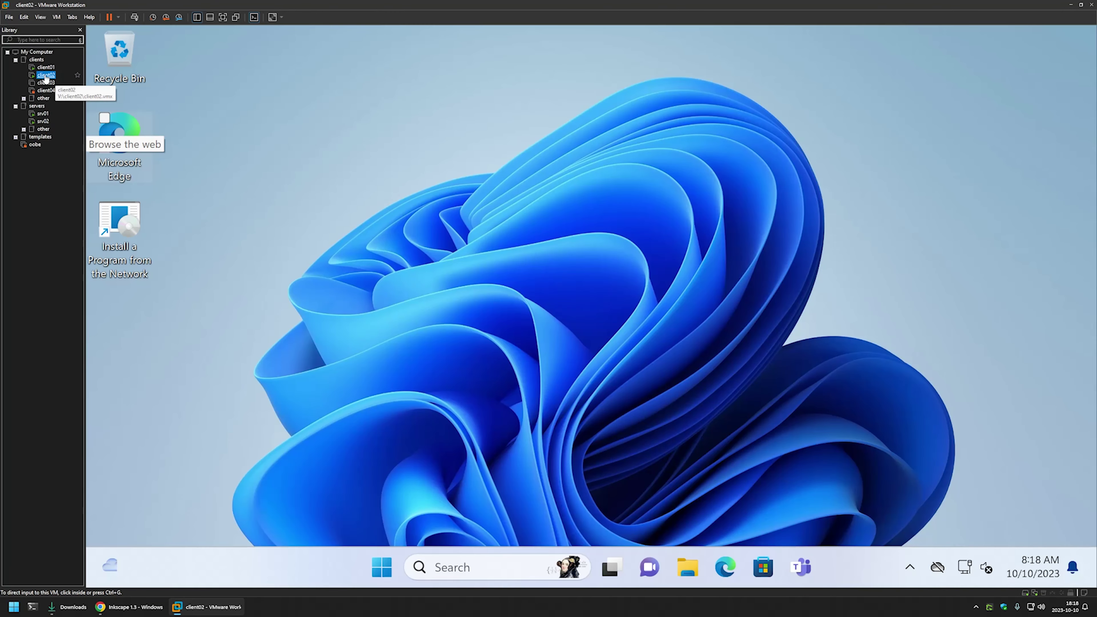
{"action": "double_click", "coordinate": [125, 225]}
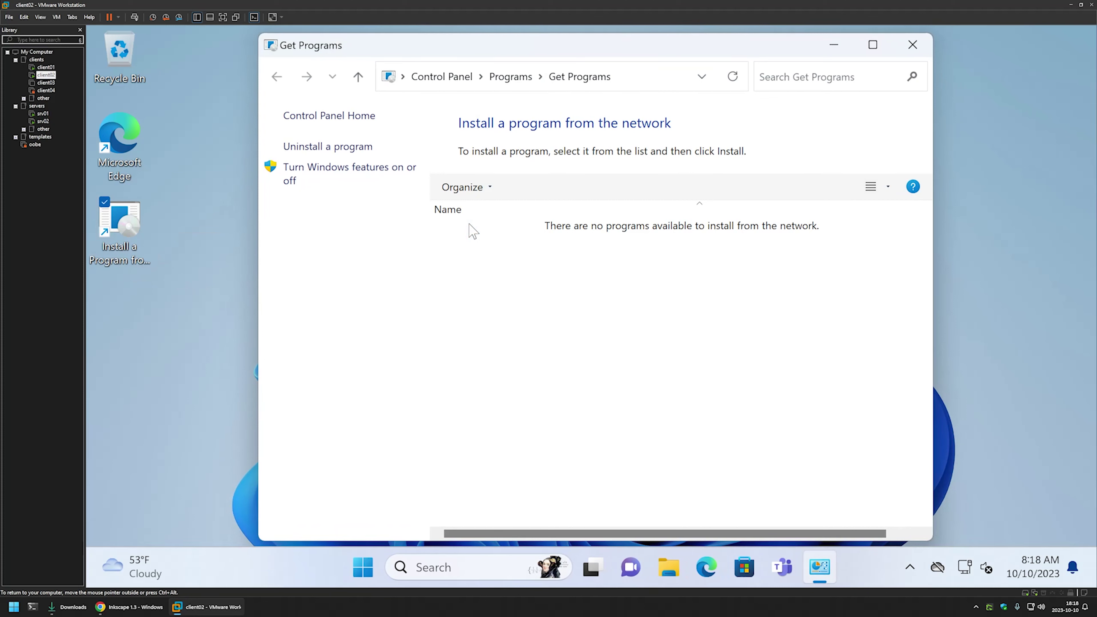
{"action": "right_click", "coordinate": [518, 249]}
{"action": "left_click", "coordinate": [562, 316]}
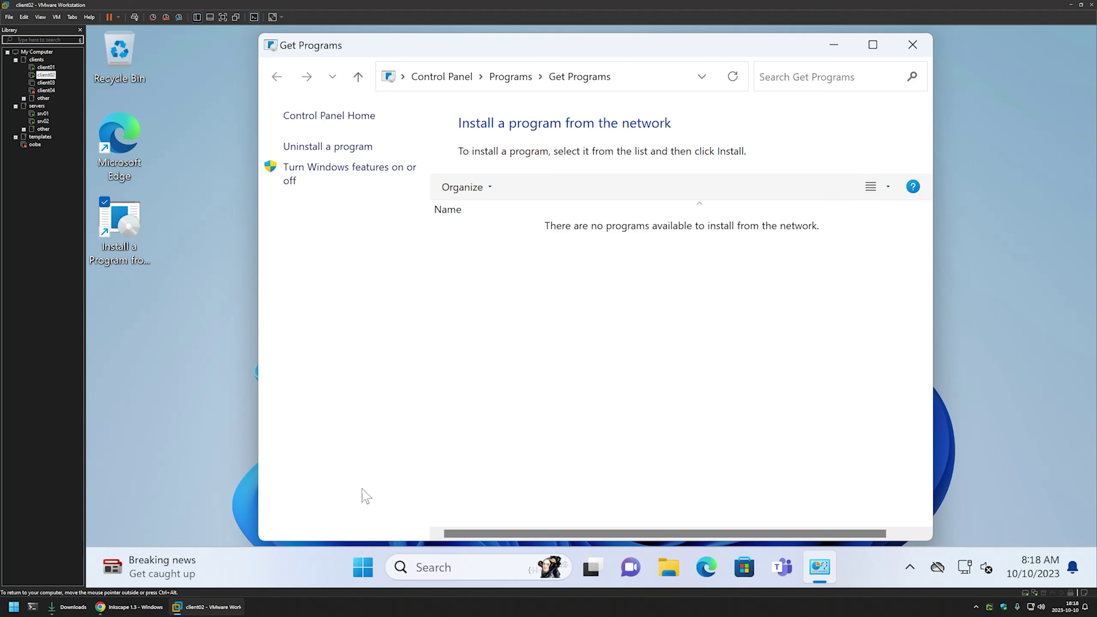
- Run gpupdate in a Command Prompt on client02 and refresh the list of programs available from the network
{"action": "left_click", "coordinate": [362, 567]}
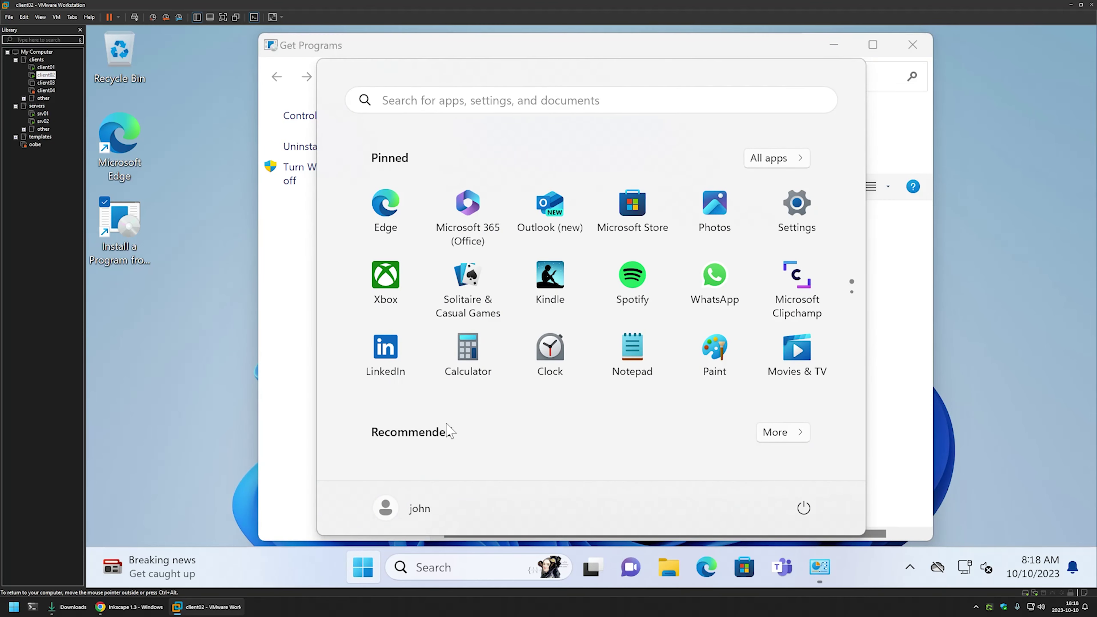
{"action": "type", "text": "cmd"}
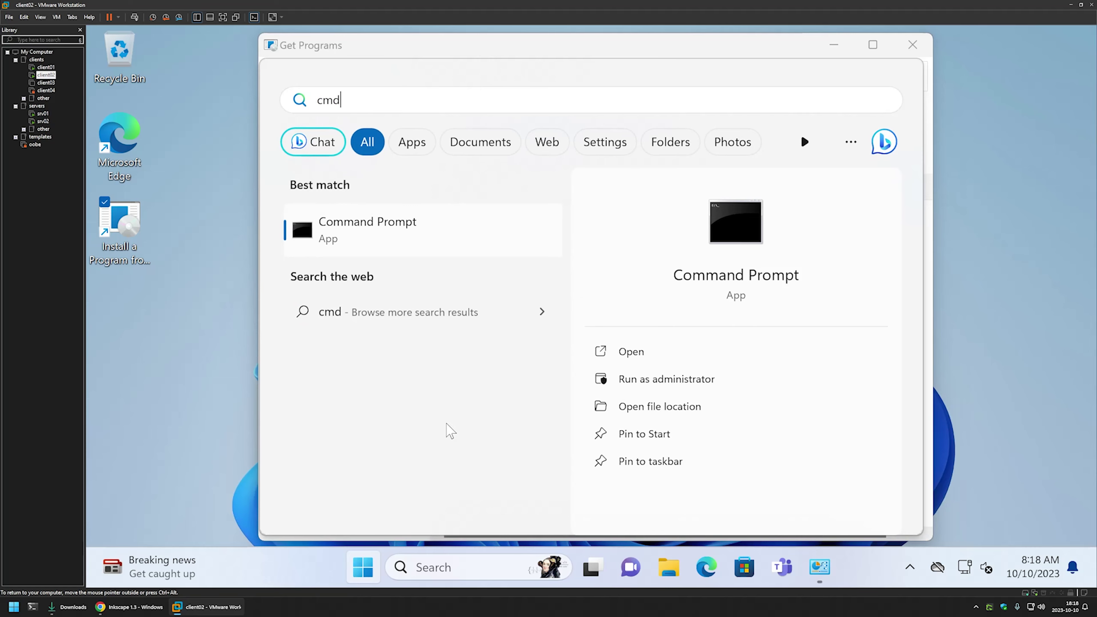
{"action": "left_click", "coordinate": [457, 237]}
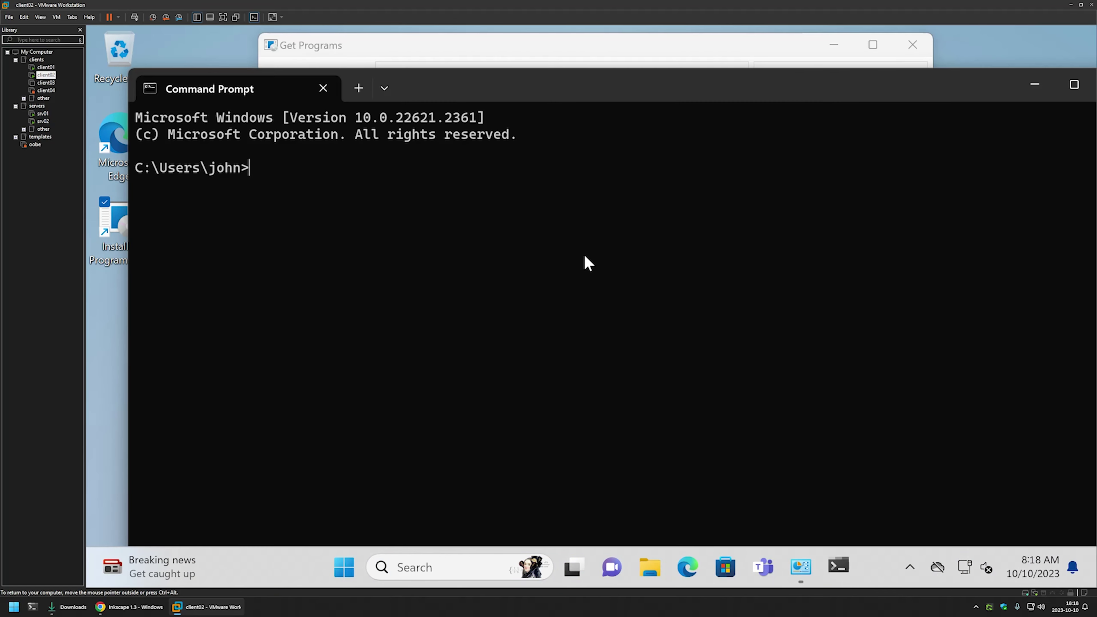
{"action": "left_click_drag", "start_coordinate": [421, 88], "coordinate": [1021, 164]}
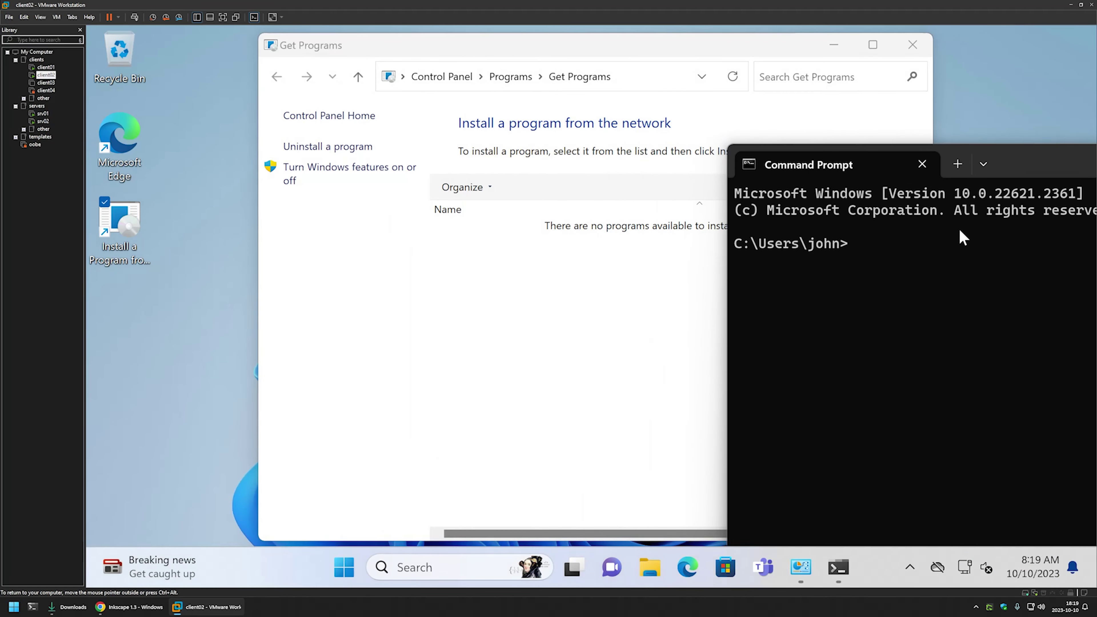
{"action": "type", "text": "gpupdate"}
{"action": "key", "text": "Return"}
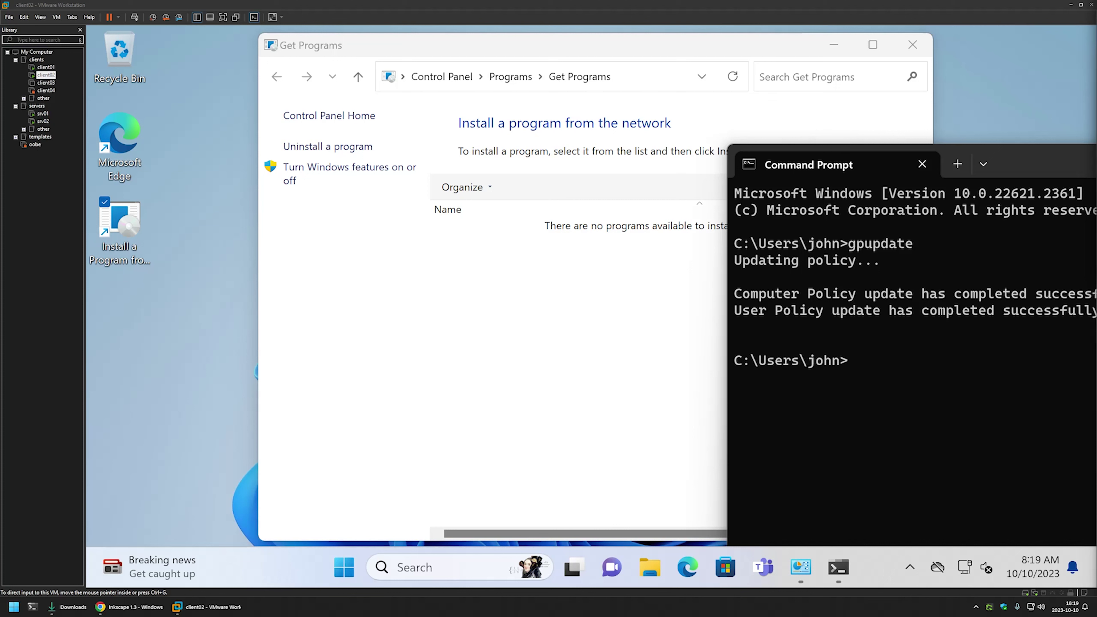
{"action": "right_click", "coordinate": [472, 249]}
{"action": "left_click", "coordinate": [510, 316]}
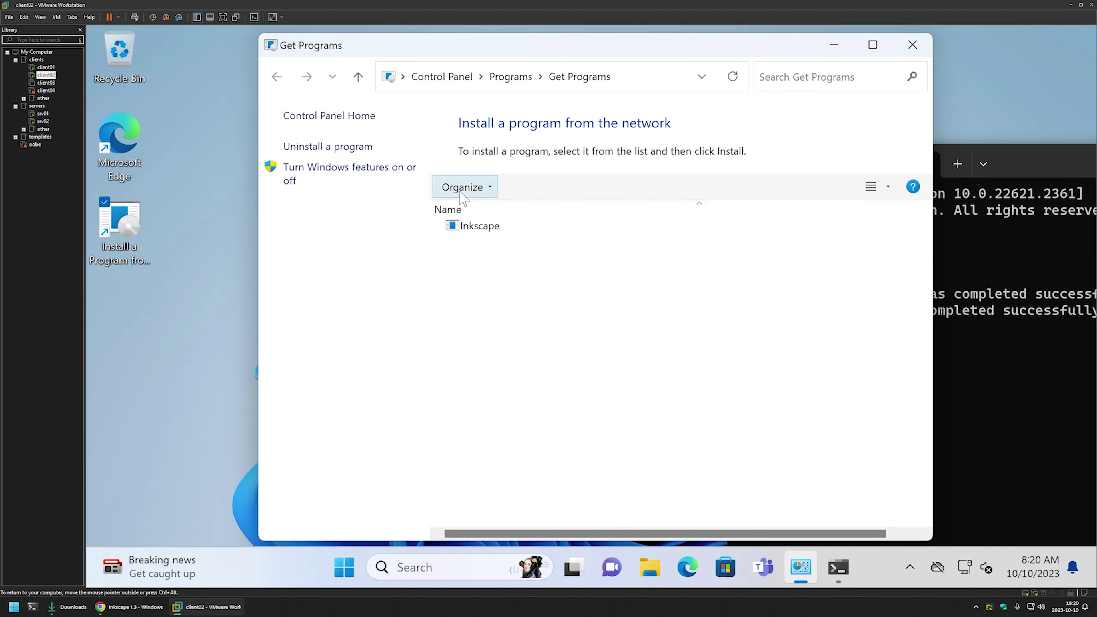
- Install Inkscape from the network program list and launch it from the desktop to verify the installation
{"action": "left_click", "coordinate": [469, 226]}
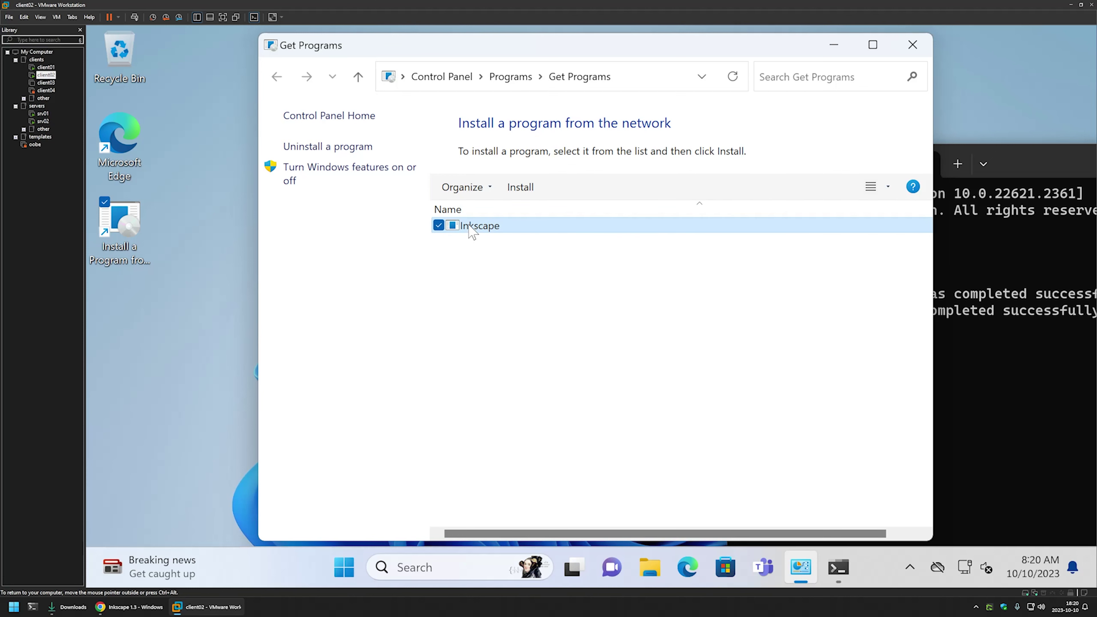
{"action": "double_click", "coordinate": [472, 229]}
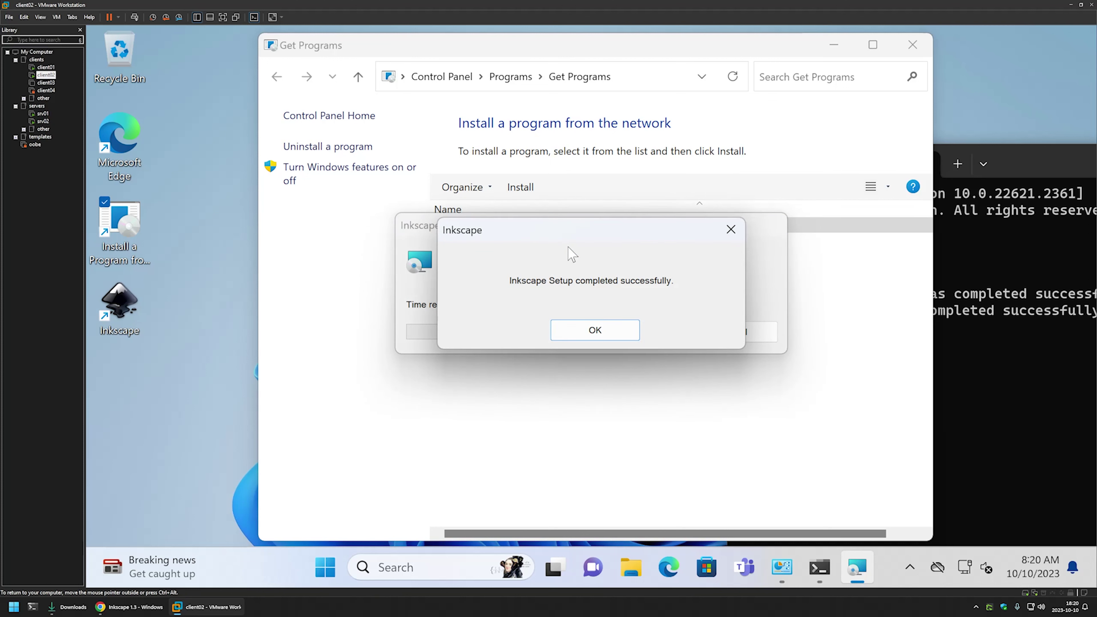
{"action": "left_click", "coordinate": [595, 331]}
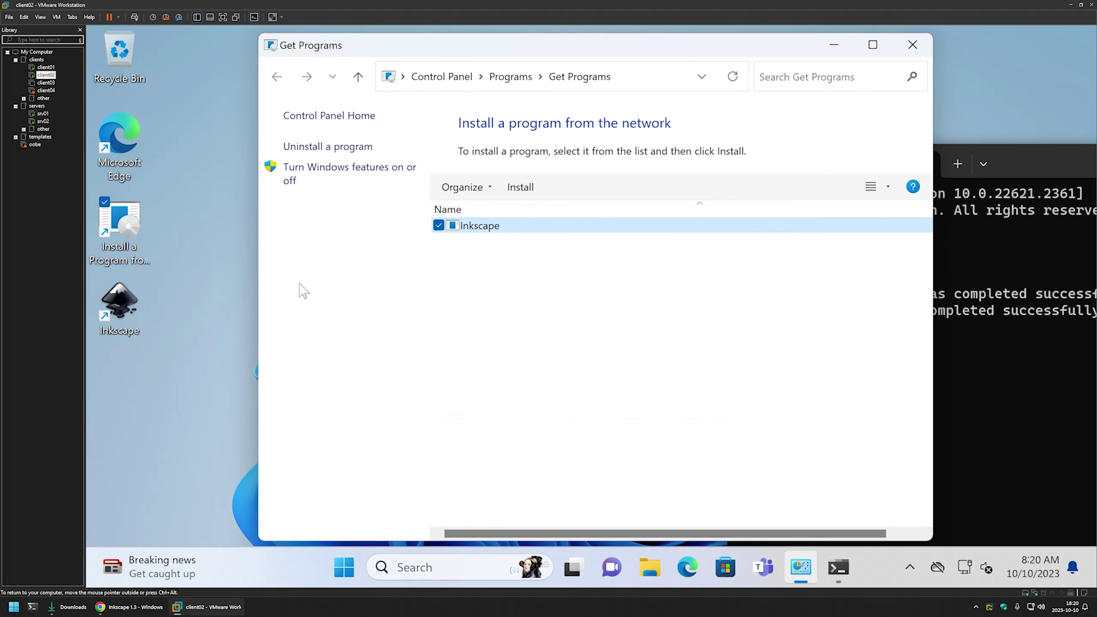
{"action": "double_click", "coordinate": [142, 311]}
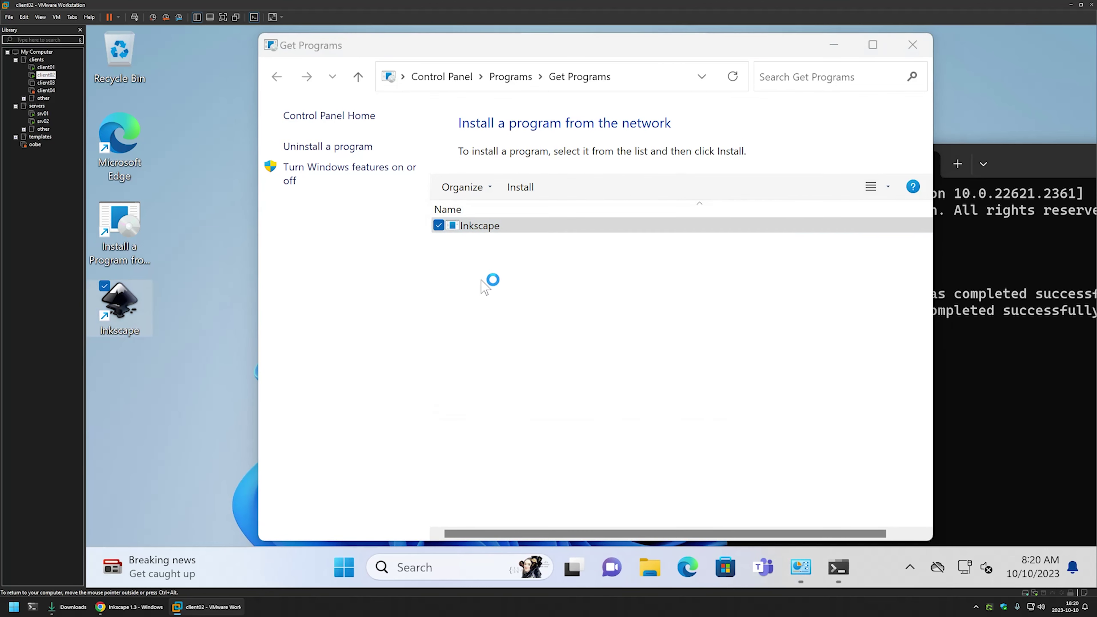